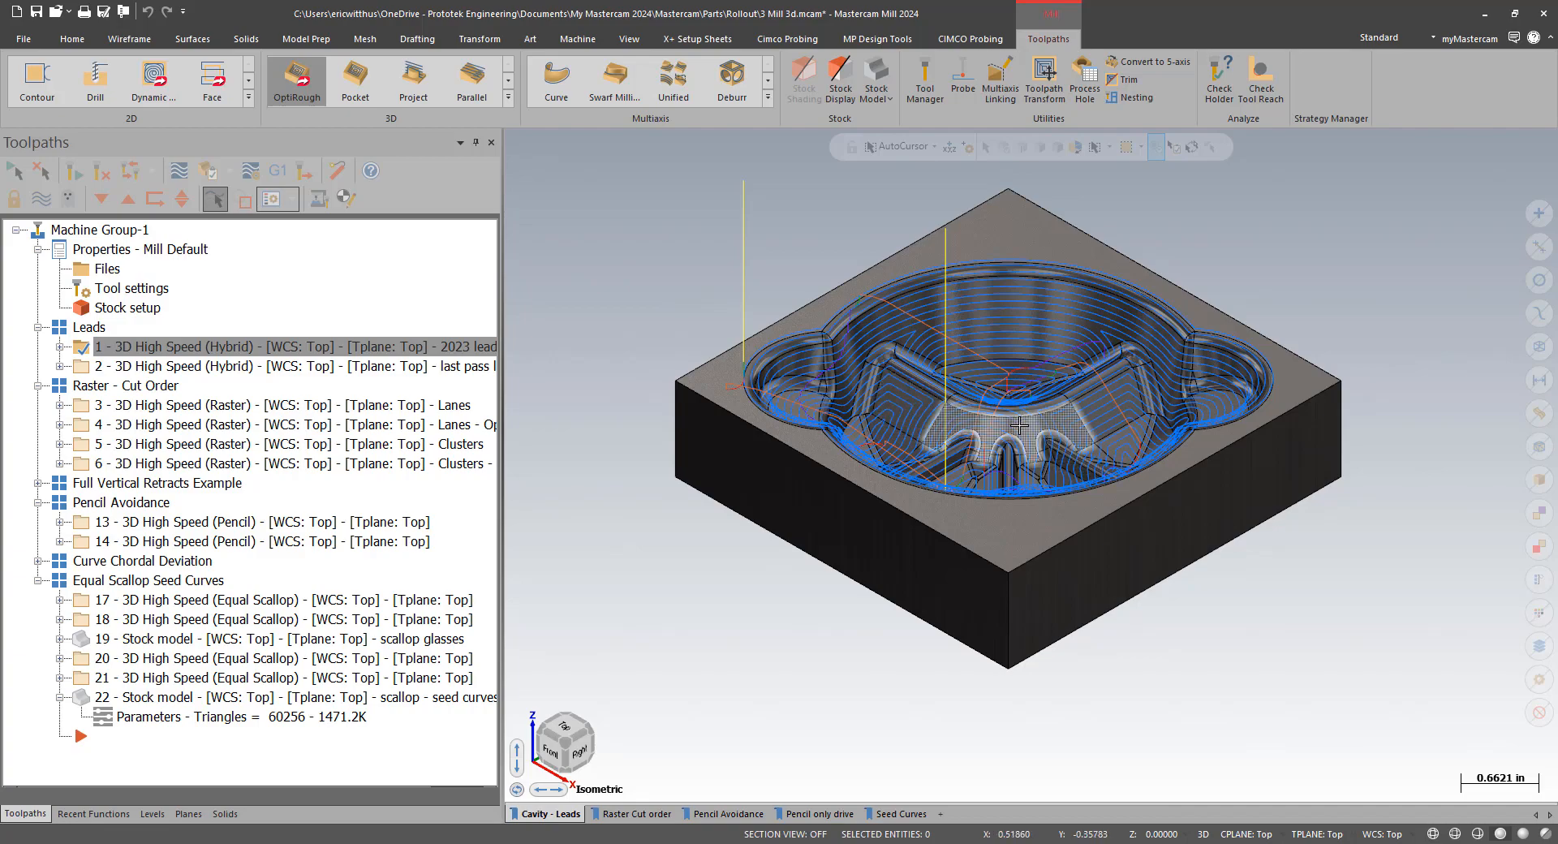
# - Examine the lead moves of hybrid operation 1 around the cavity's central facets, toggling the advanced toolpath display
pyautogui.moveTo(1022, 428)
pyautogui.mouseDown(button='middle')
pyautogui.moveTo(1036, 492)
pyautogui.moveTo(1031, 478)
pyautogui.mouseUp(button='middle')
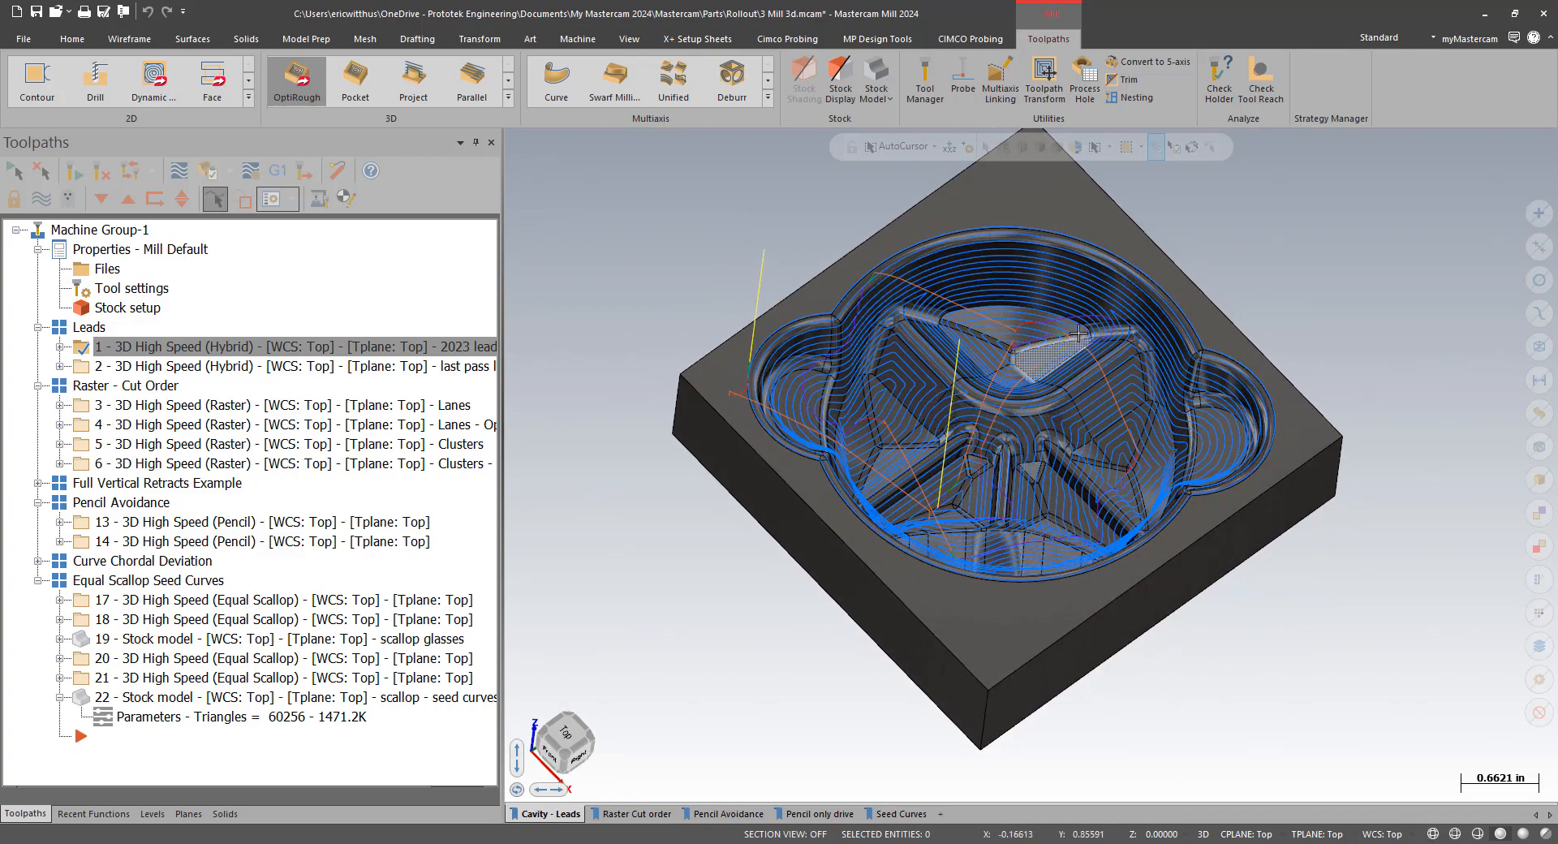
pyautogui.scroll(6, 954, 439)
pyautogui.moveTo(954, 438); pyautogui.dragTo(1083, 248, button='middle')
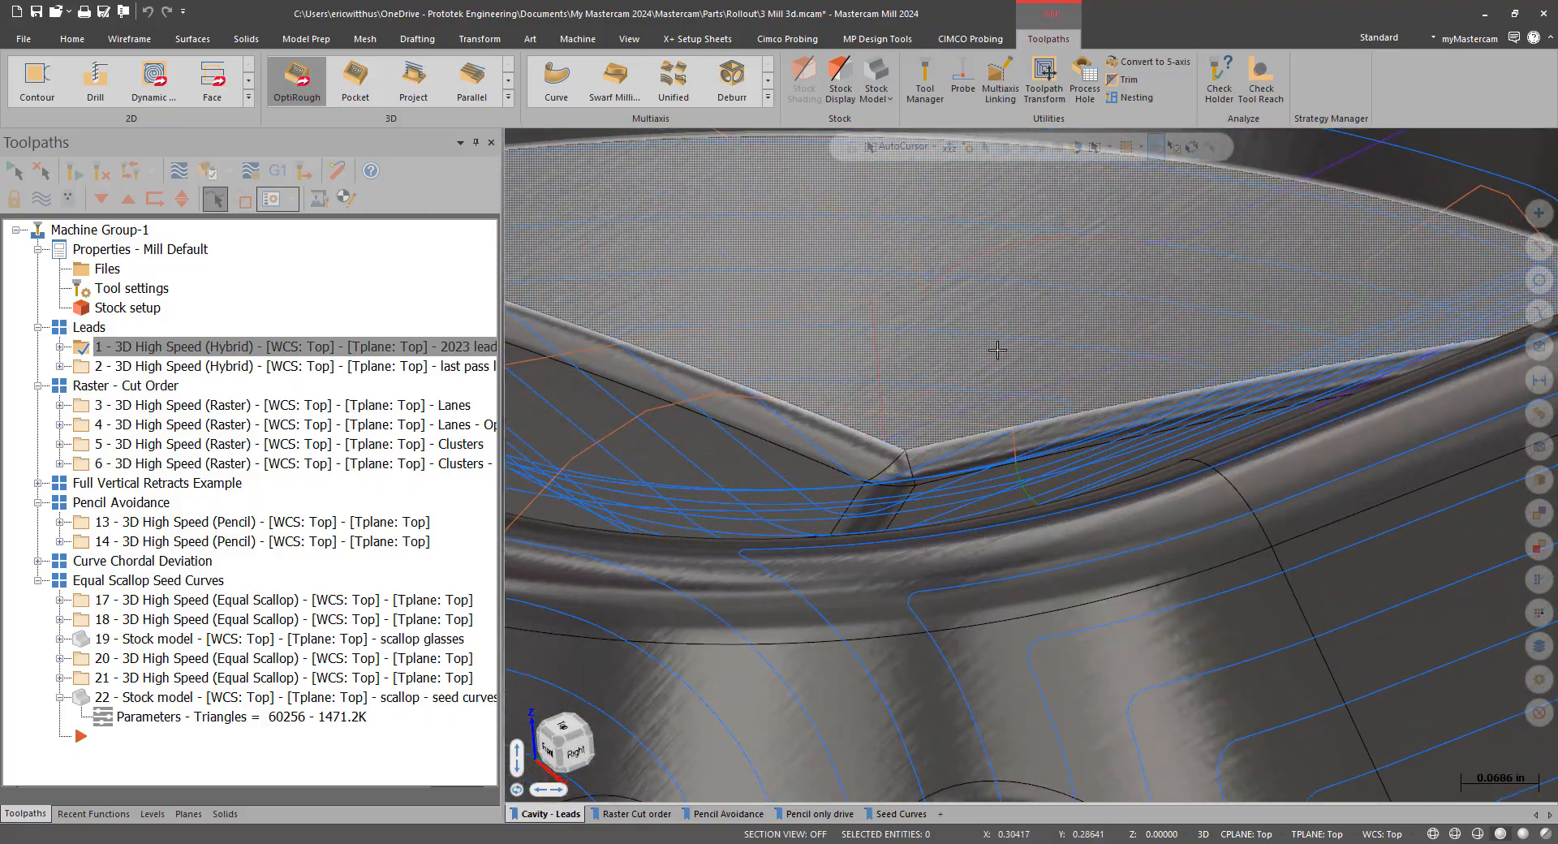
pyautogui.scroll(-3, 1023, 400)
pyautogui.moveTo(1035, 411); pyautogui.dragTo(1083, 448, button='middle')
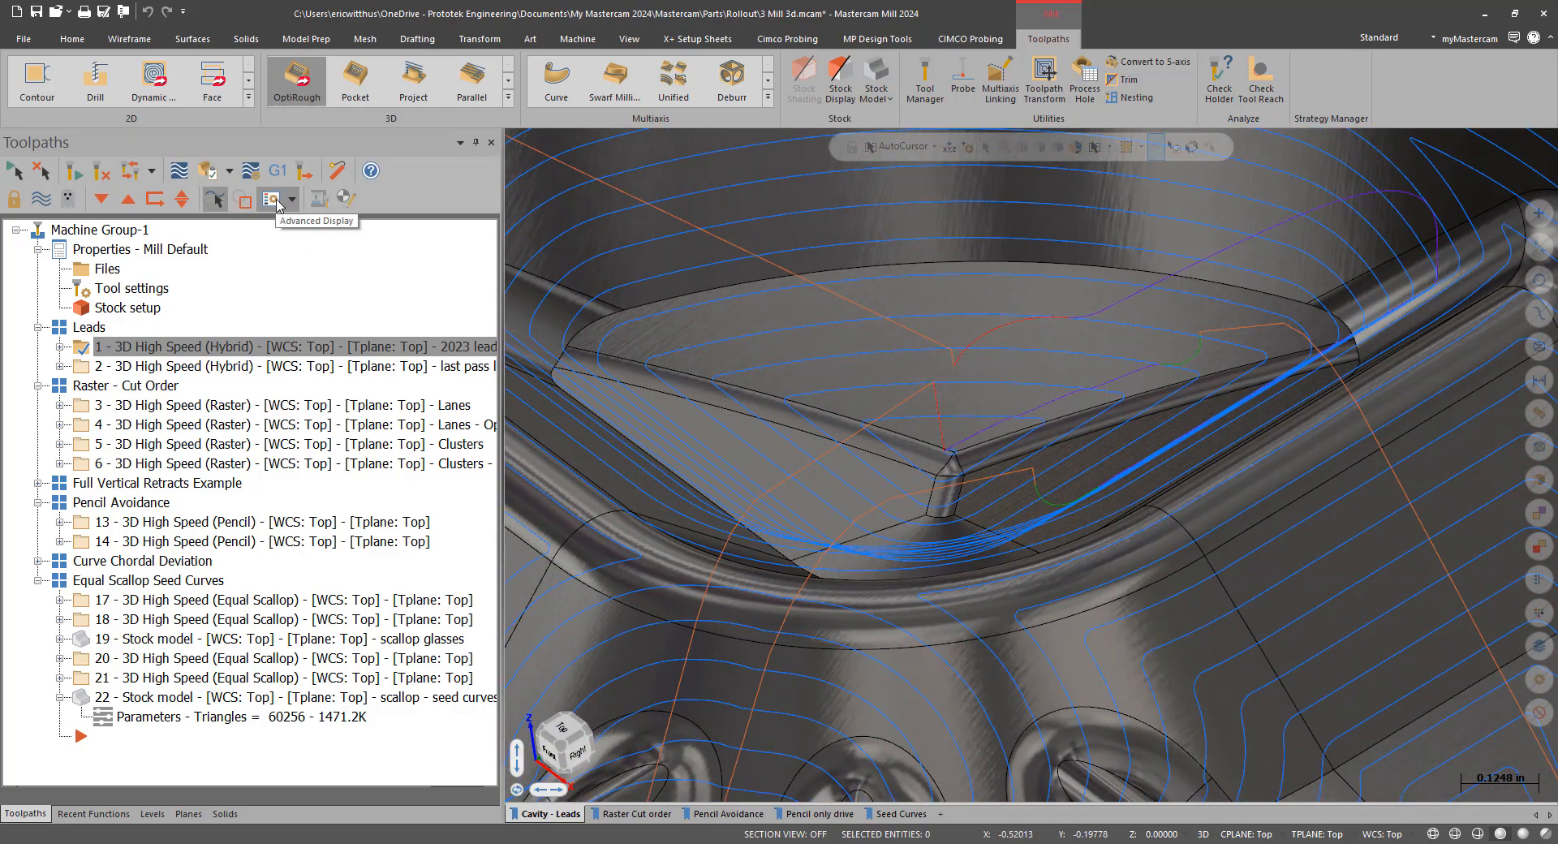
pyautogui.click(276, 201)
pyautogui.click(273, 201)
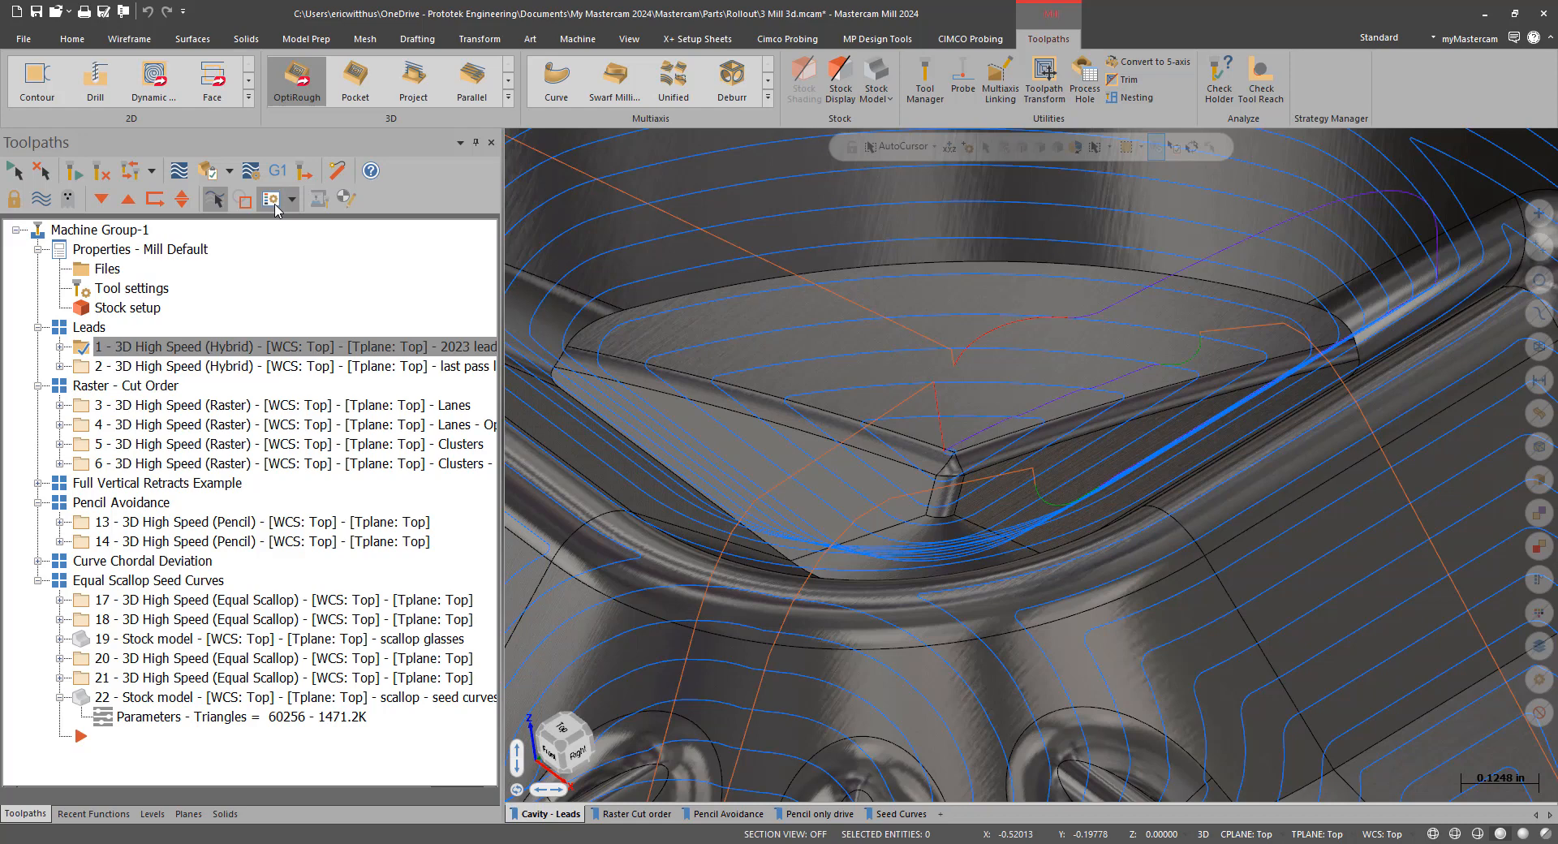
pyautogui.click(276, 209)
# - Examine operation 1's lead and transition moves among the faceted pockets and ribs near the cavity's front wall
pyautogui.scroll(-2, 1077, 477)
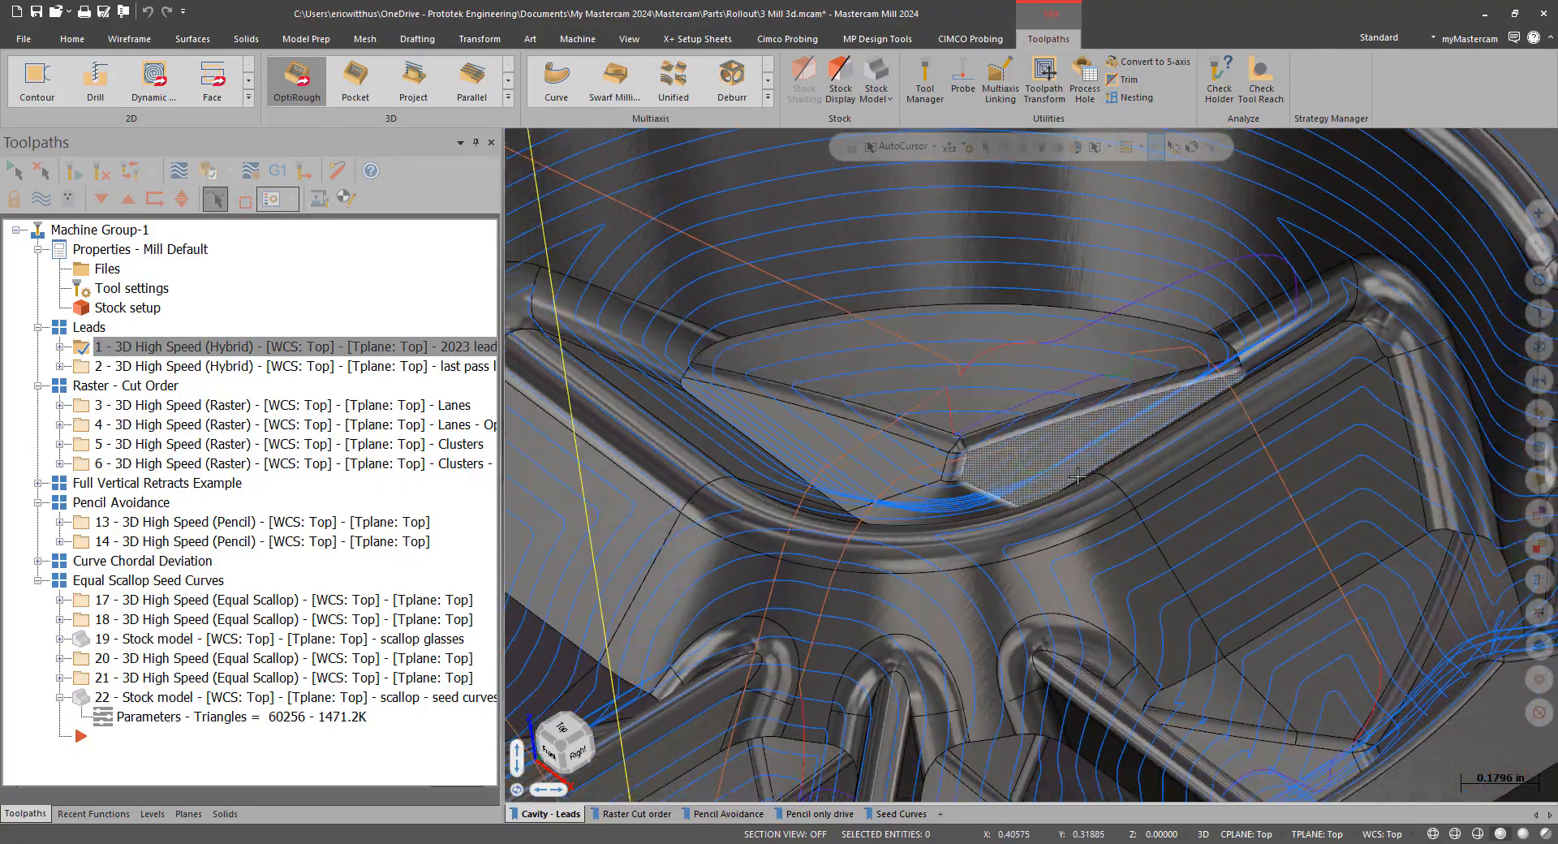
pyautogui.scroll(-3, 1077, 477)
pyautogui.moveTo(905, 501); pyautogui.dragTo(931, 554, button='middle')
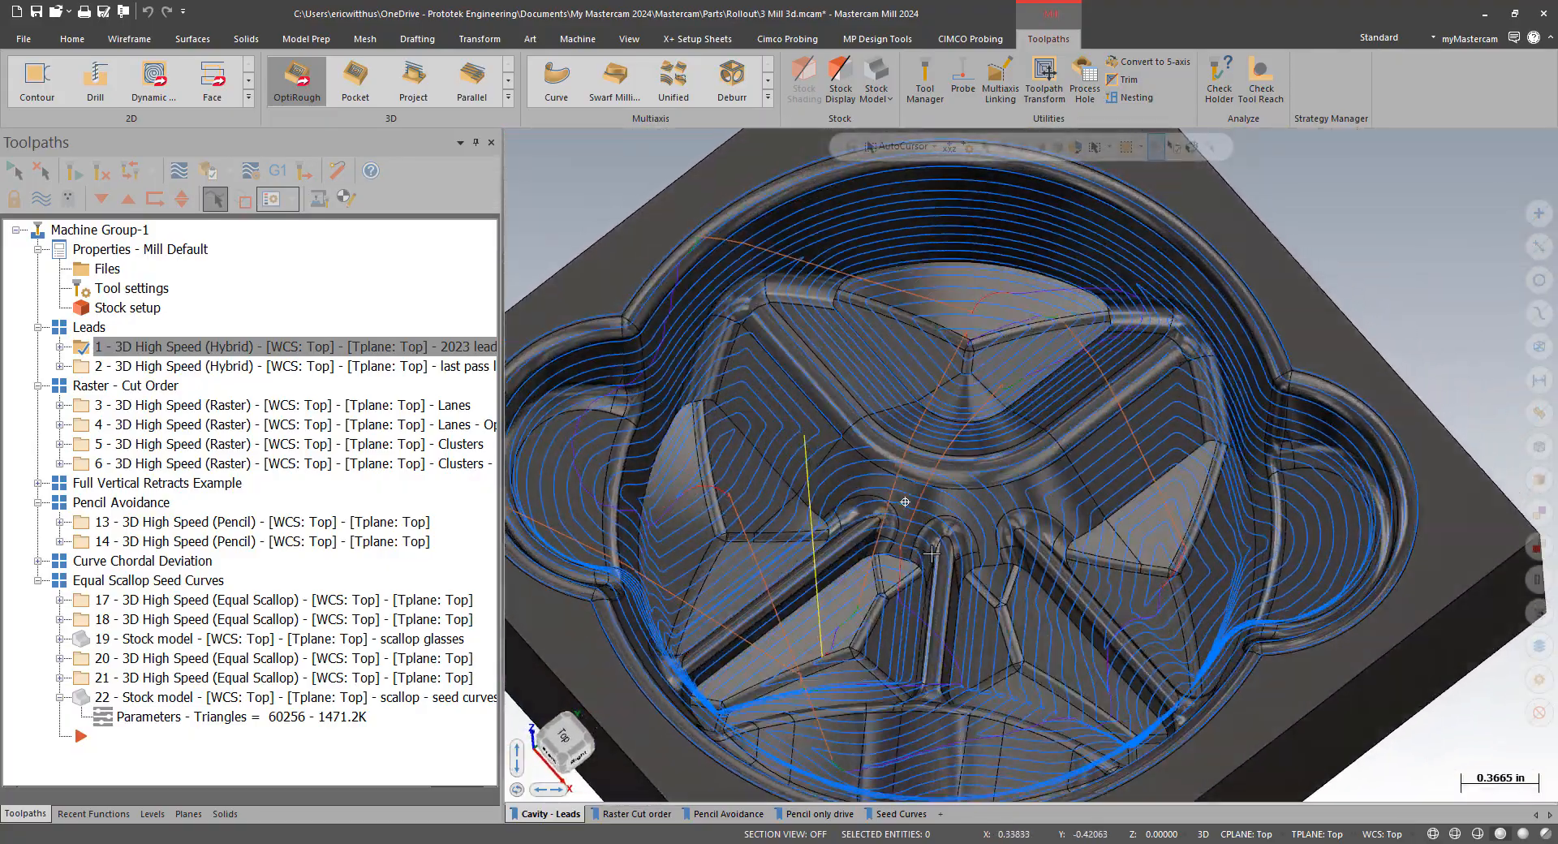
pyautogui.scroll(2, 931, 554)
pyautogui.scroll(3, 837, 627)
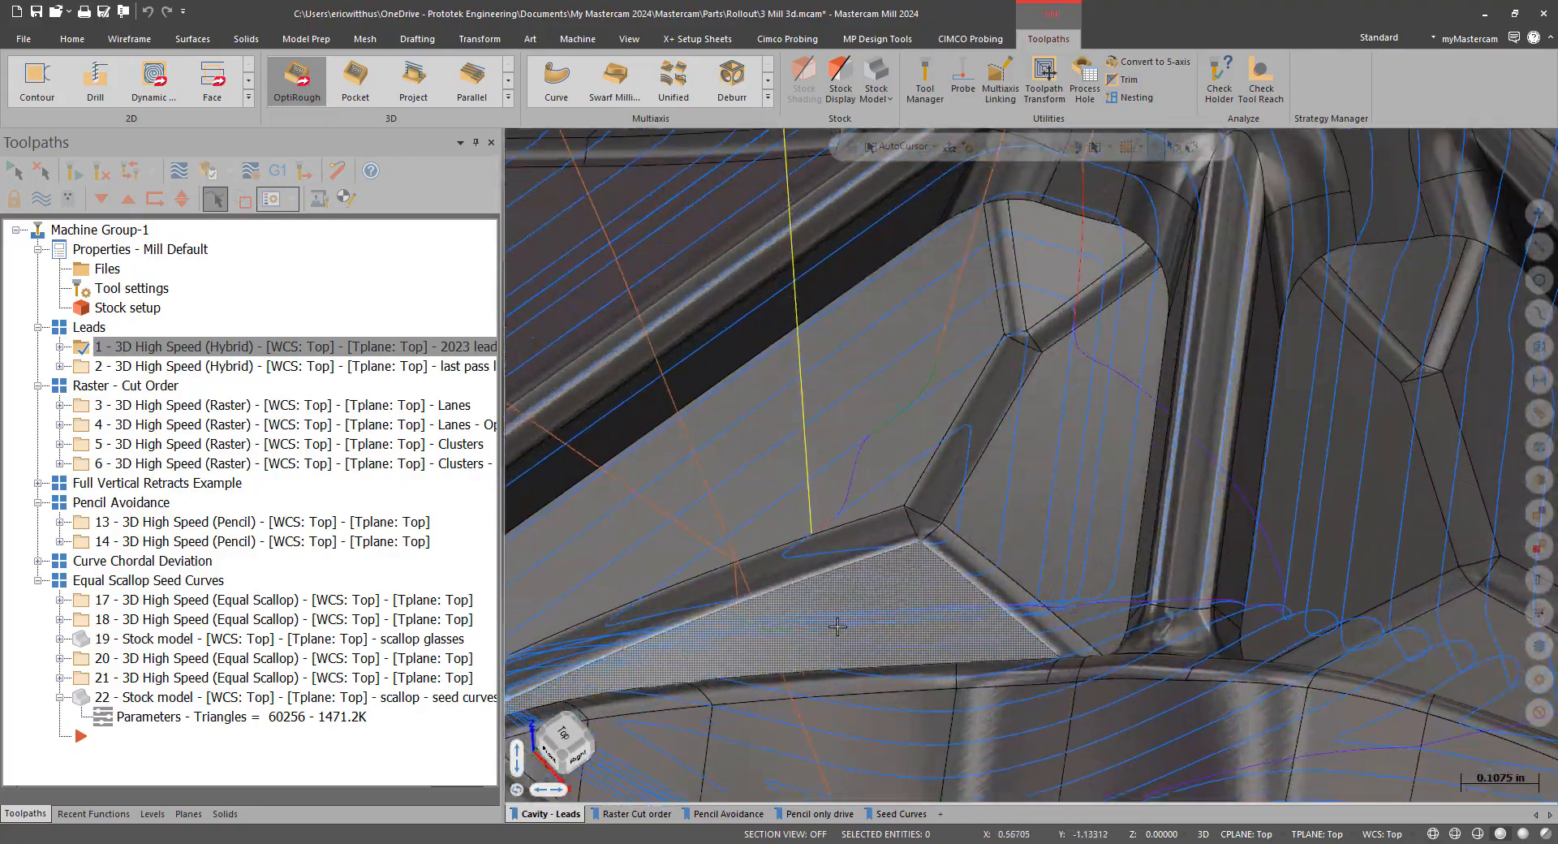
pyautogui.moveTo(837, 626); pyautogui.dragTo(849, 545, button='middle')
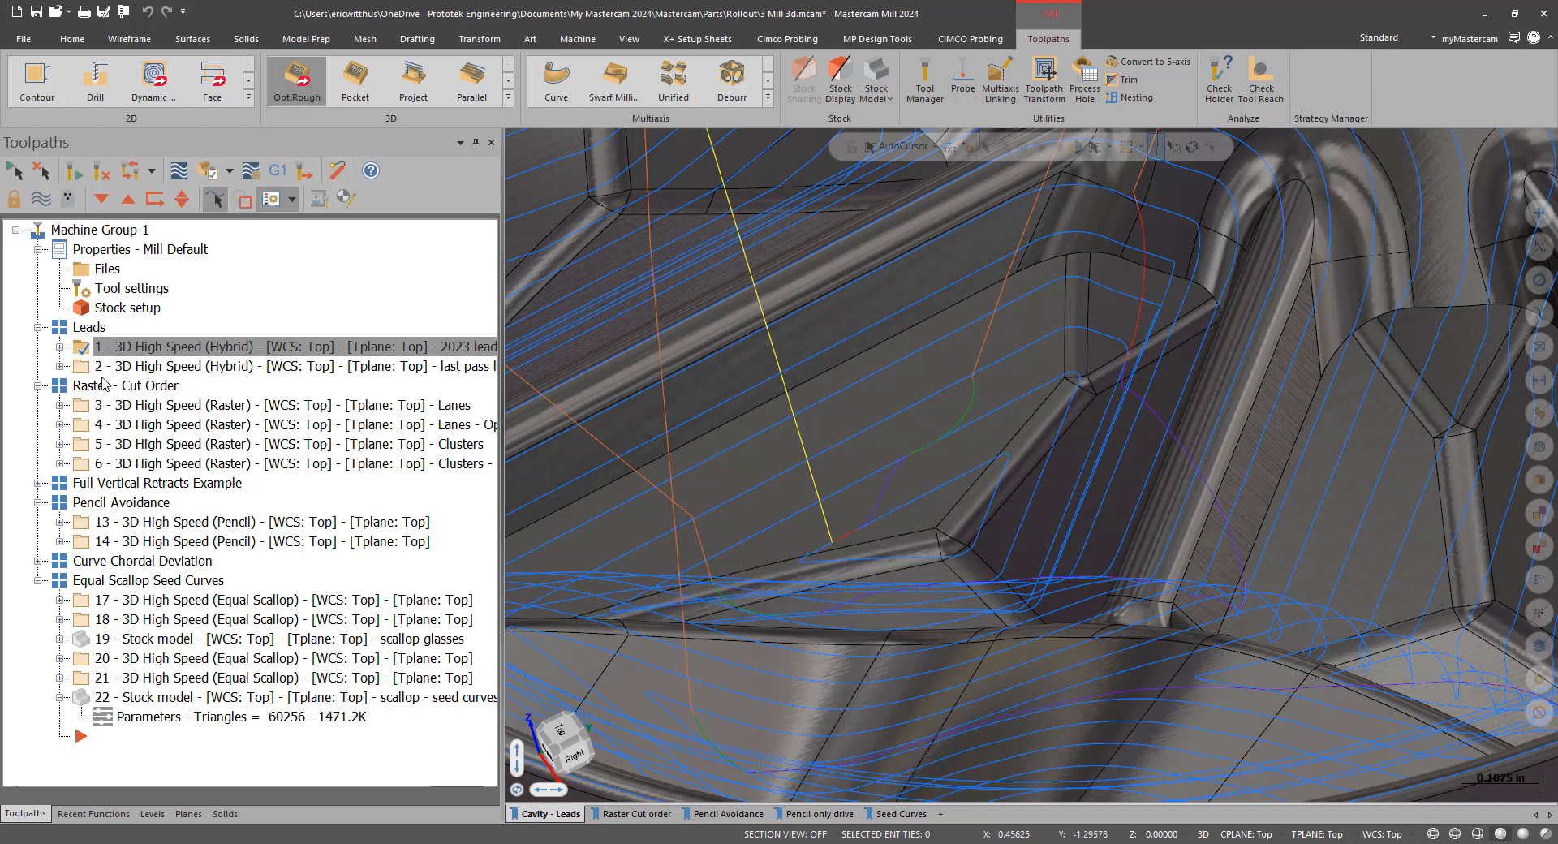
# - Review the linking parameters and first/last leads of hybrid operation 2, closing its settings without changes
pyautogui.click(59, 366)
pyautogui.doubleClick(130, 385)
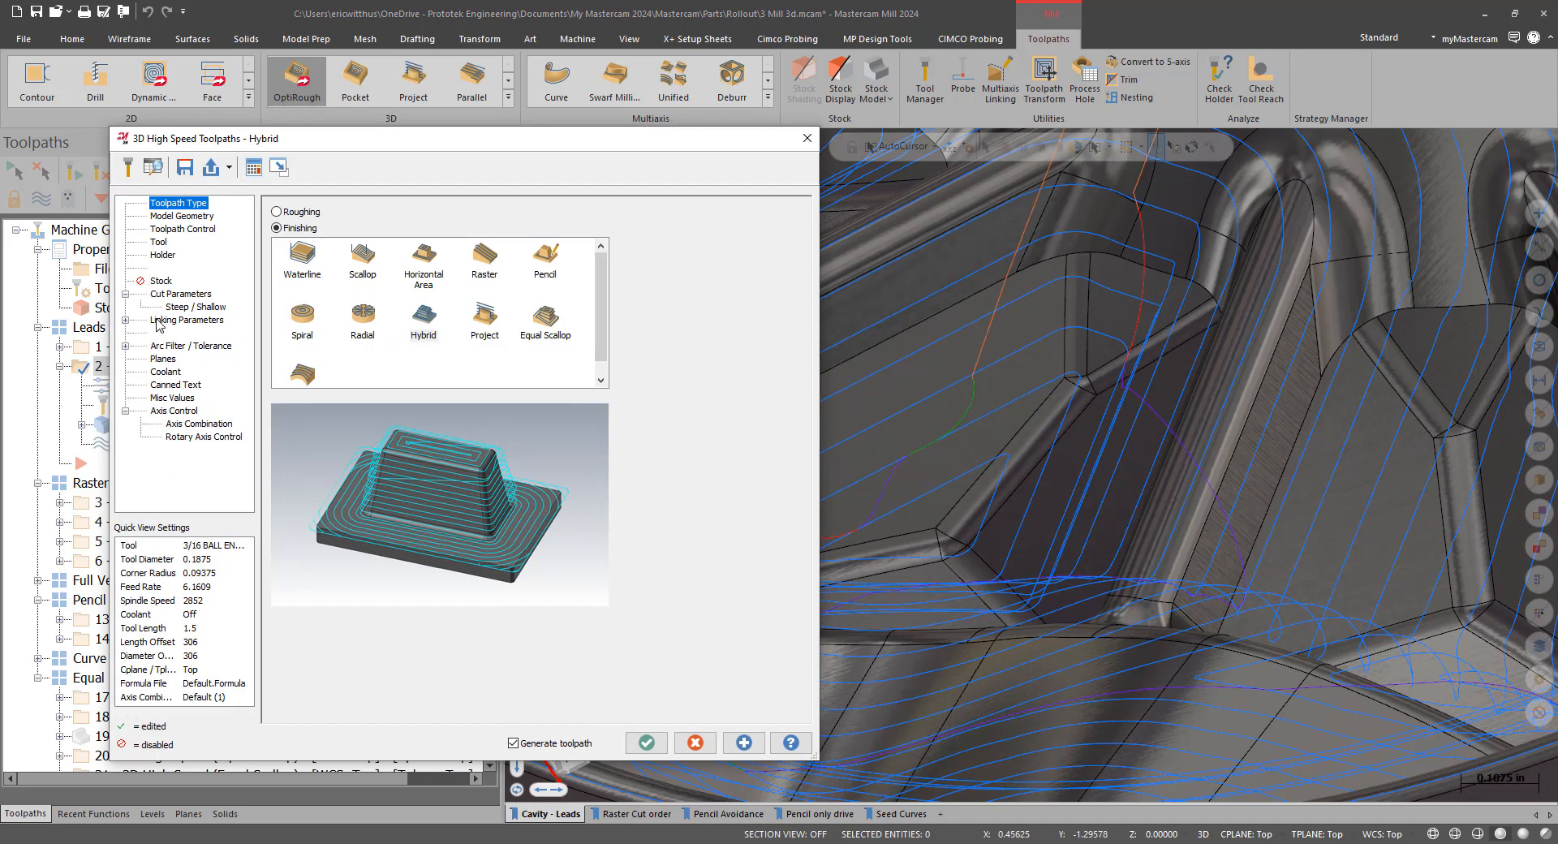
pyautogui.click(126, 321)
pyautogui.click(207, 320)
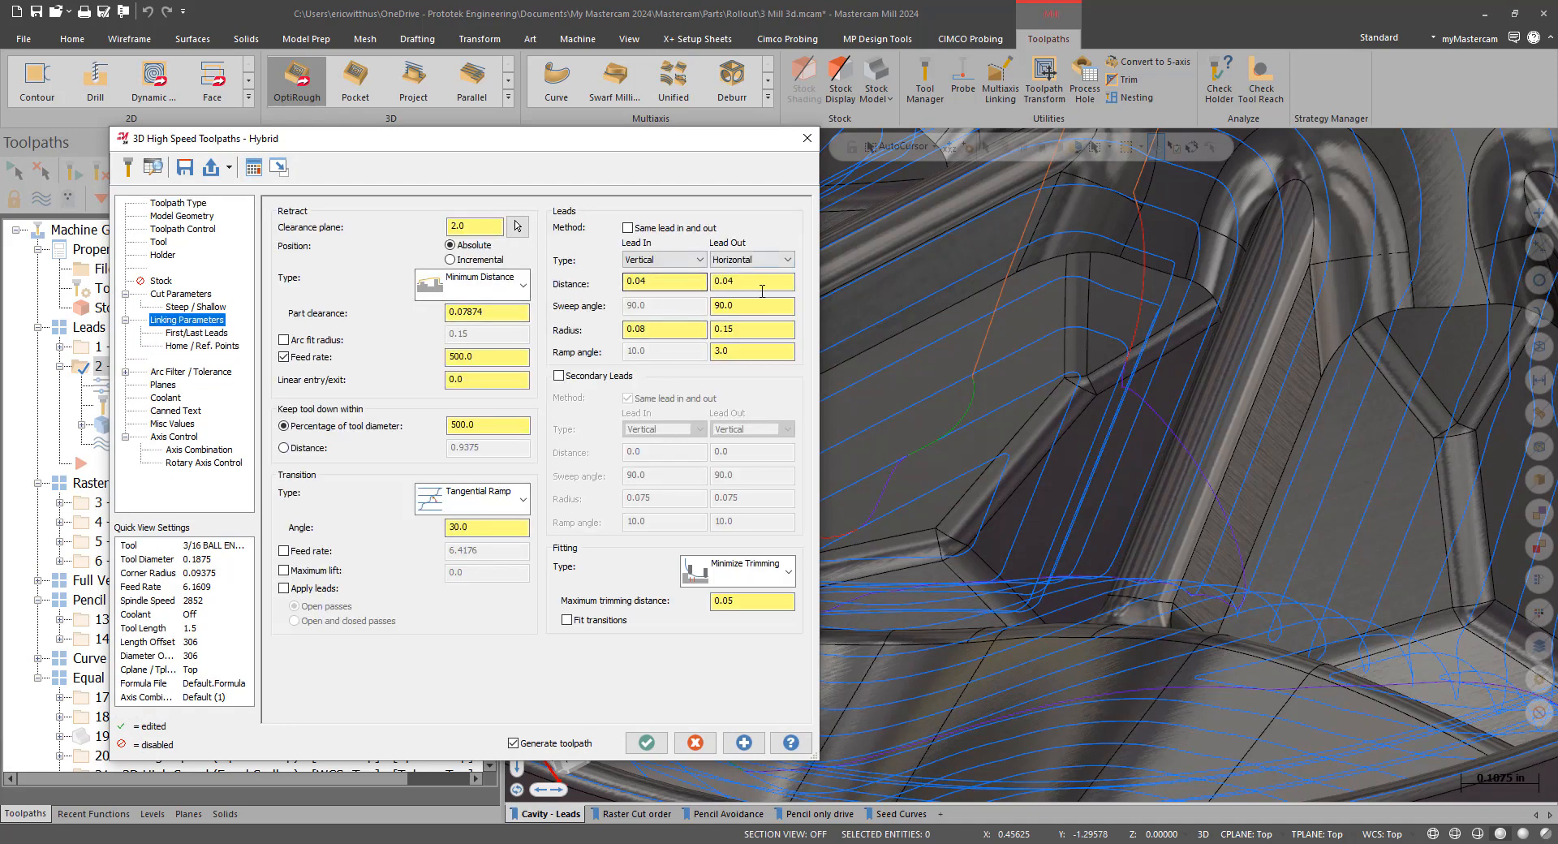
pyautogui.click(197, 333)
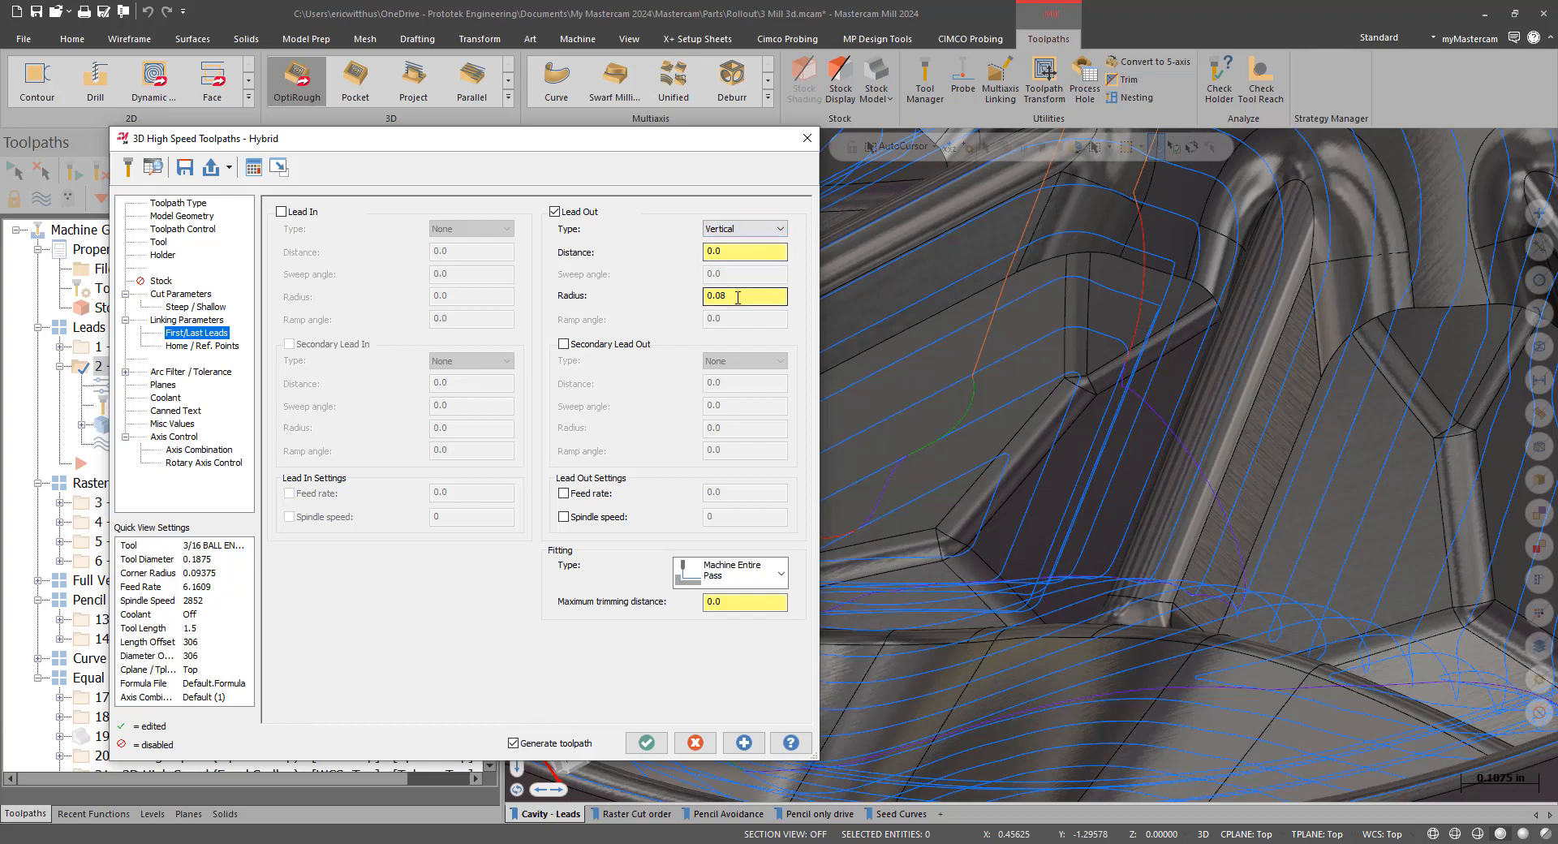
pyautogui.click(695, 743)
pyautogui.moveTo(879, 552); pyautogui.dragTo(883, 528, button='middle')
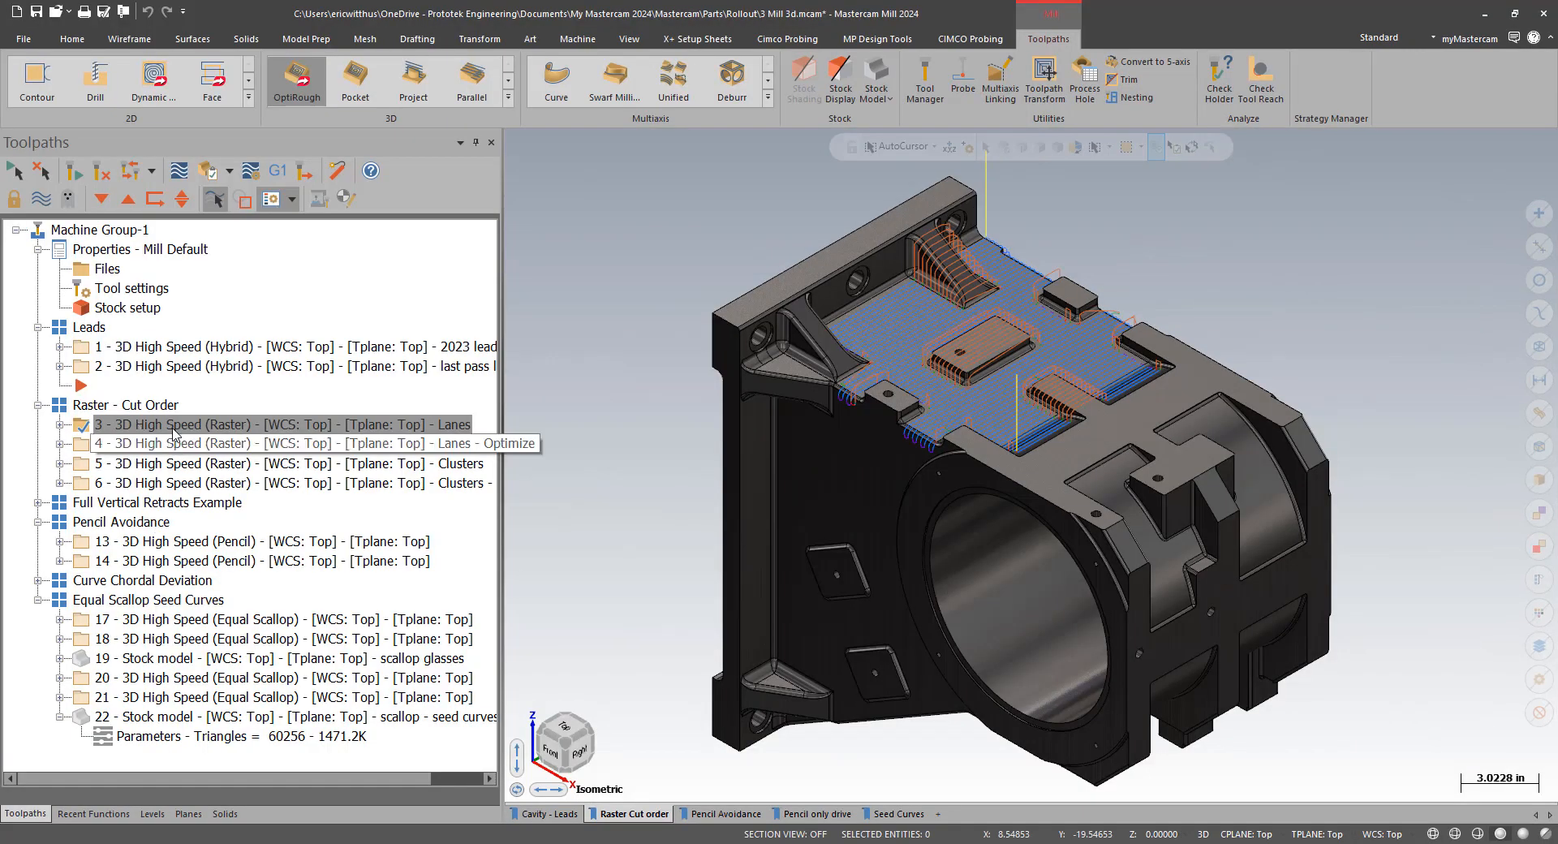
# - Backplot raster operation 3 (Lanes) through roughly the first quarter of its toolpath, then close the backplot
pyautogui.click(174, 427)
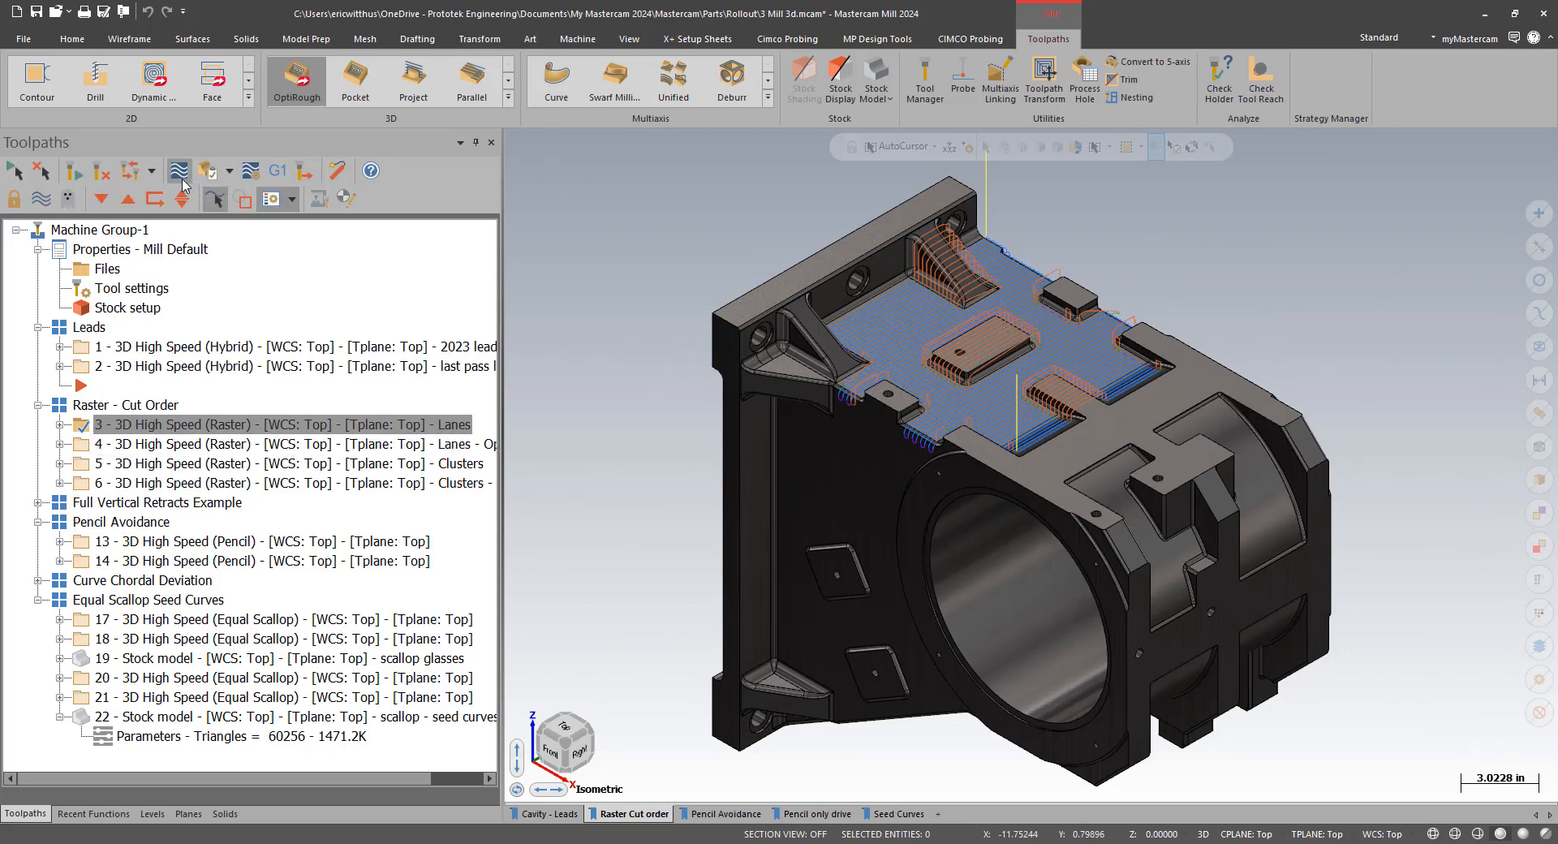
pyautogui.click(181, 177)
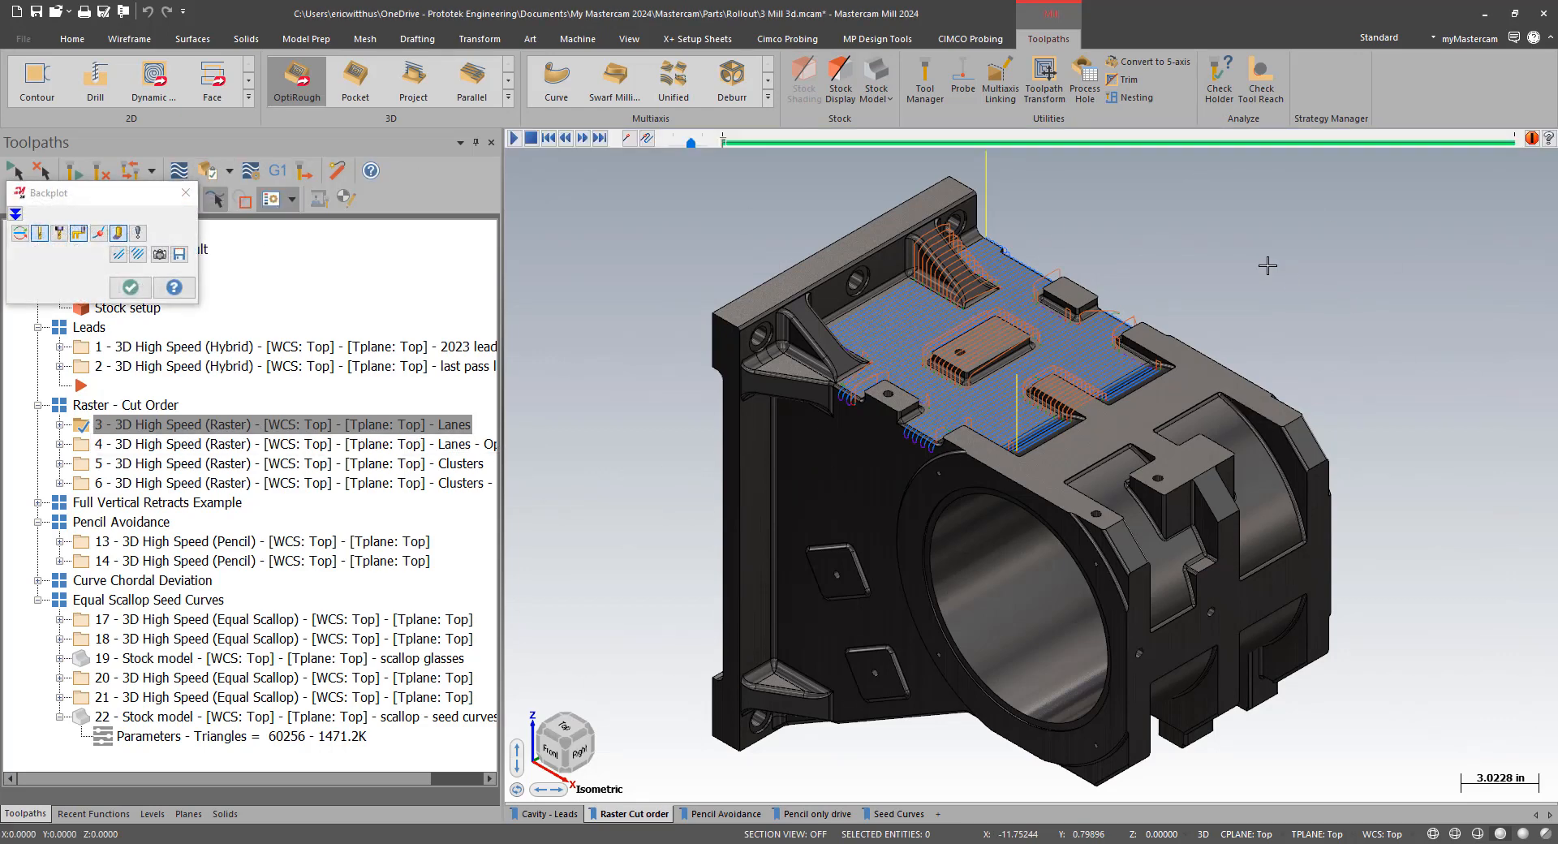
pyautogui.scroll(4, 1231, 268)
pyautogui.scroll(-5, 924, 439)
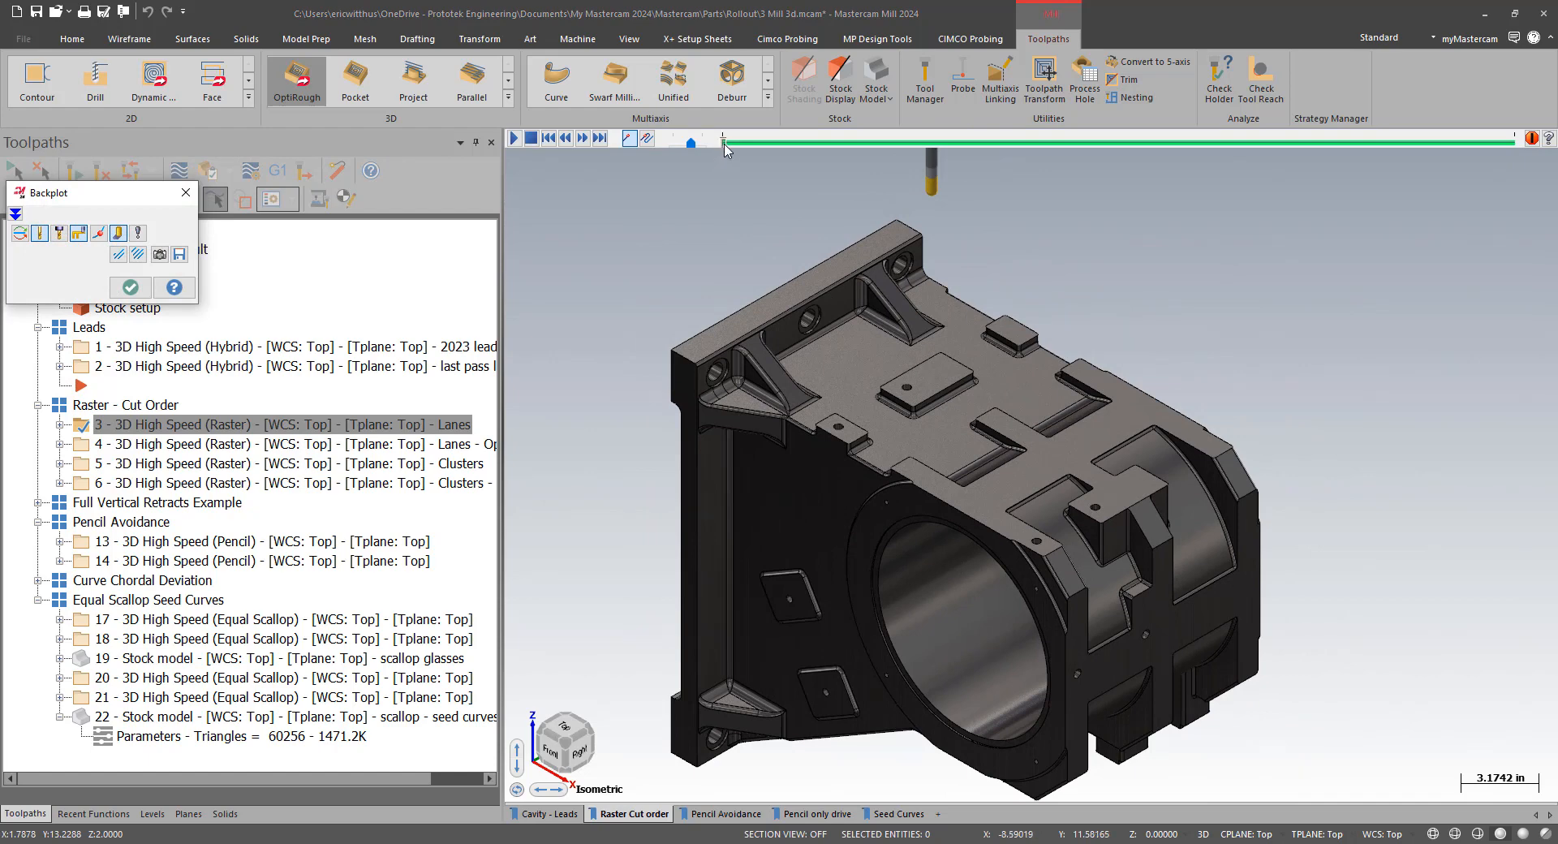
pyautogui.moveTo(725, 146); pyautogui.dragTo(751, 142)
pyautogui.moveTo(753, 144)
pyautogui.mouseDown()
pyautogui.moveTo(833, 112)
pyautogui.moveTo(921, 114)
pyautogui.mouseUp()
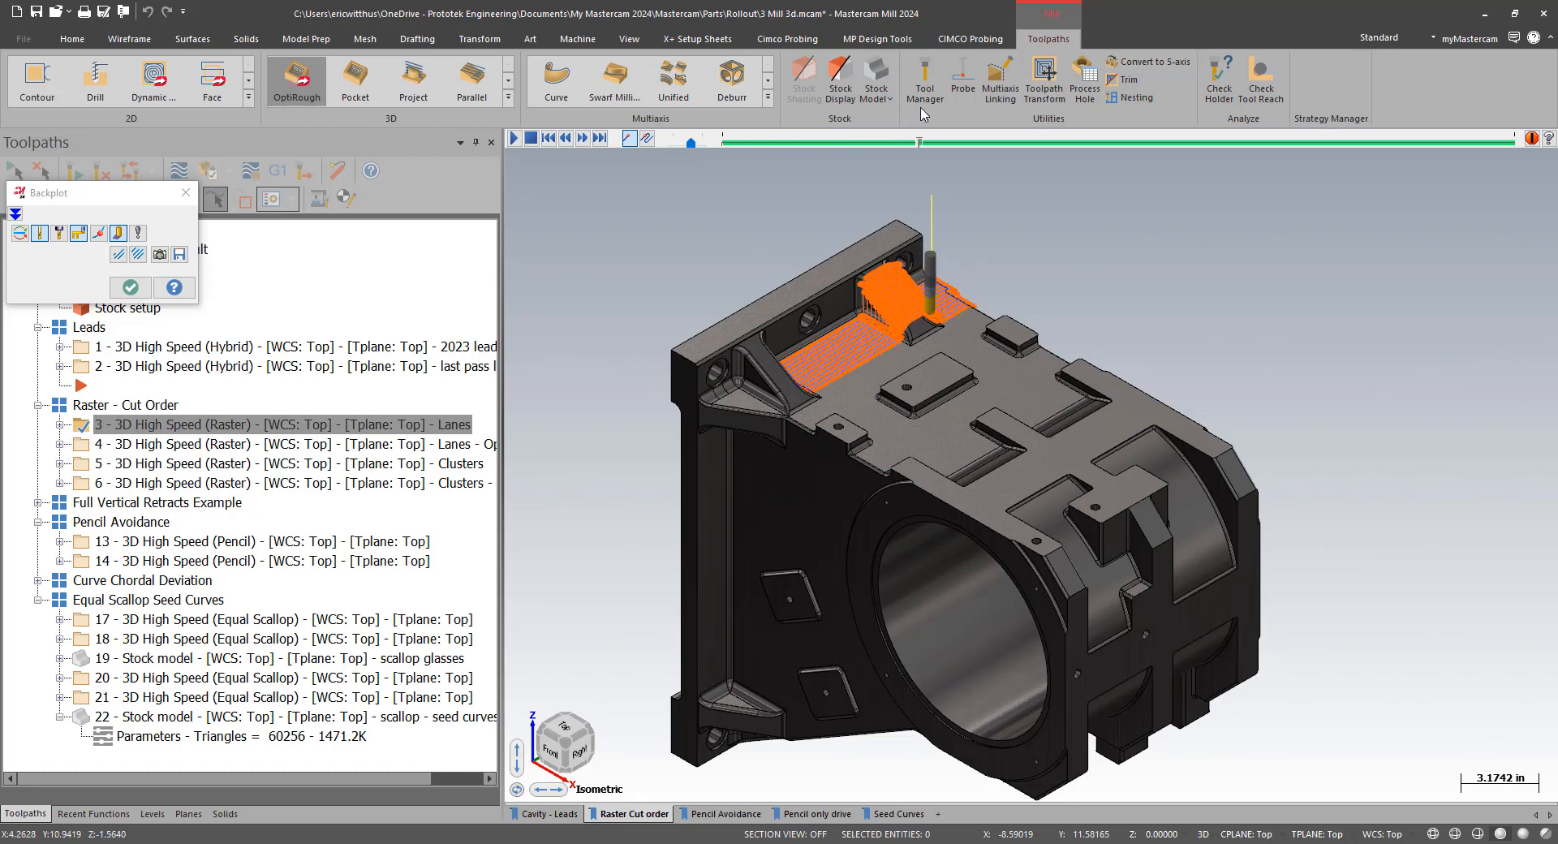
pyautogui.click(130, 287)
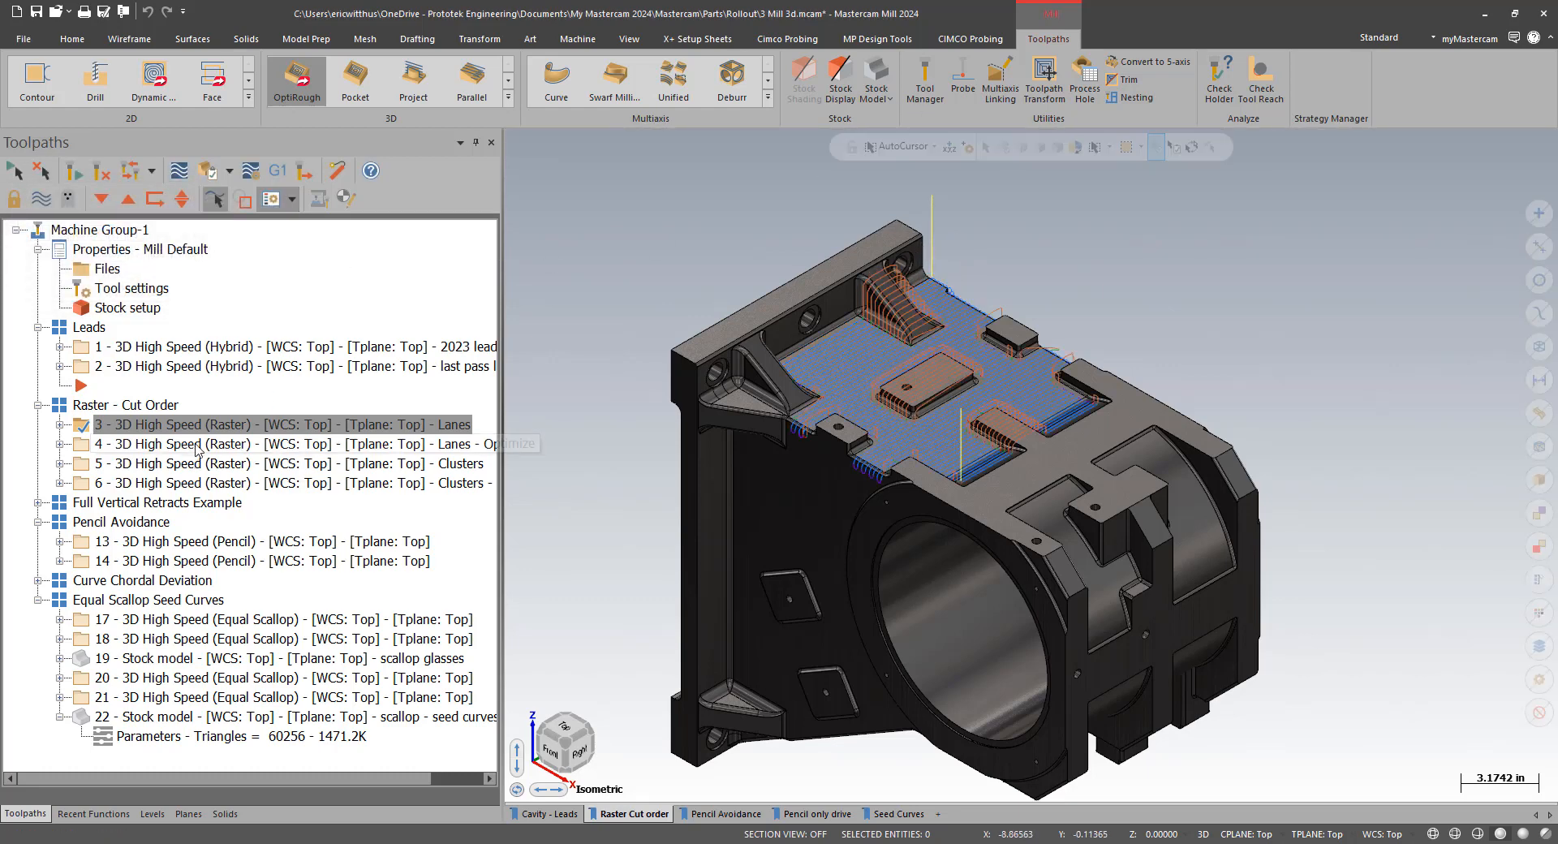
# - Review the cut parameters of raster operation 4 (Lanes - Optimize) and backplot about half of its toolpath
pyautogui.click(59, 444)
pyautogui.doubleClick(154, 468)
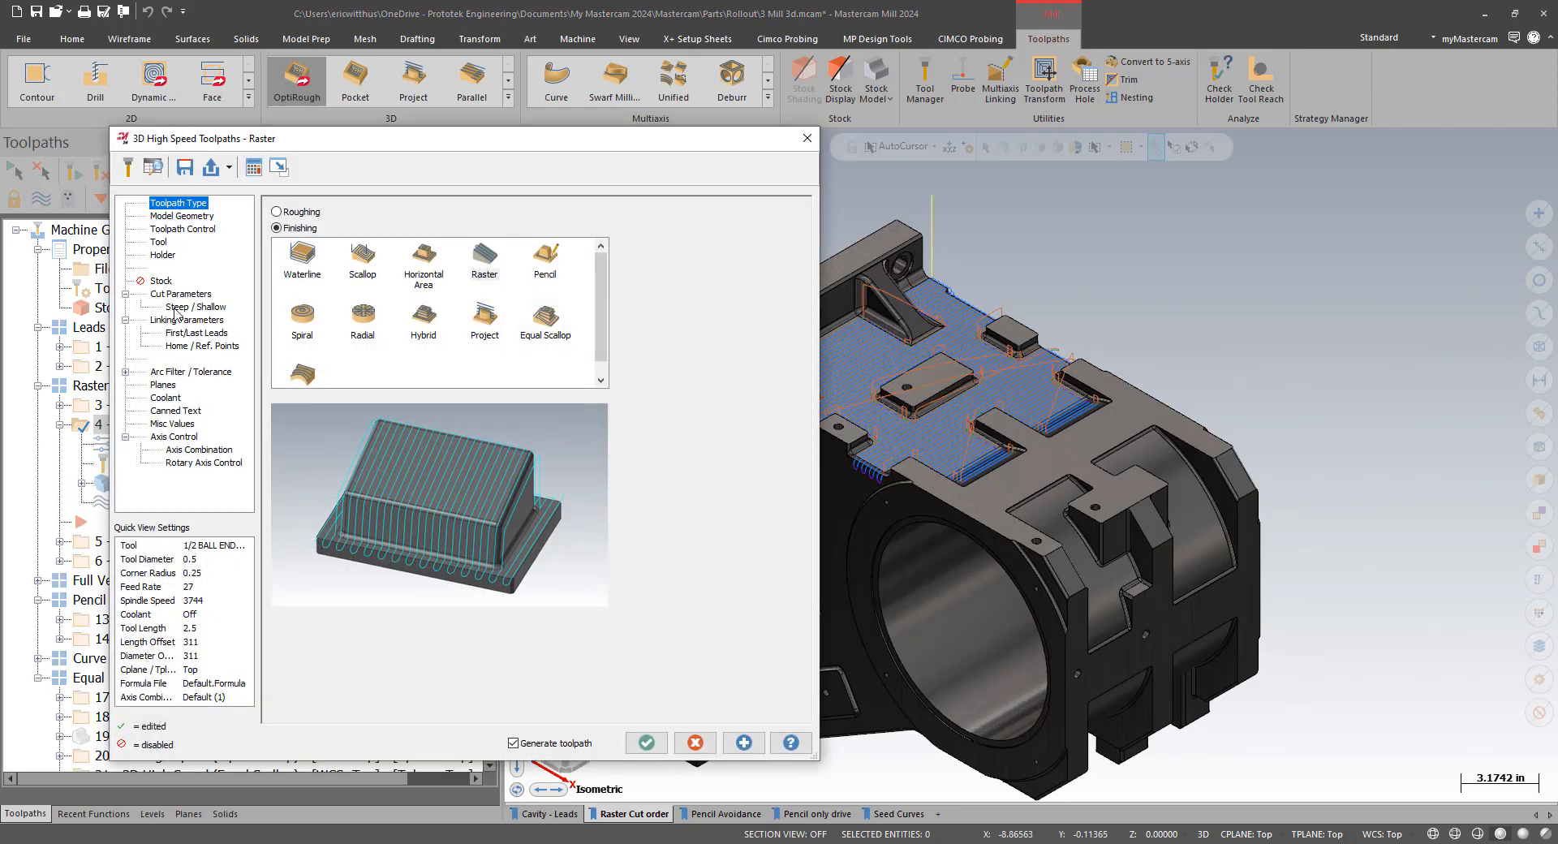
pyautogui.click(181, 294)
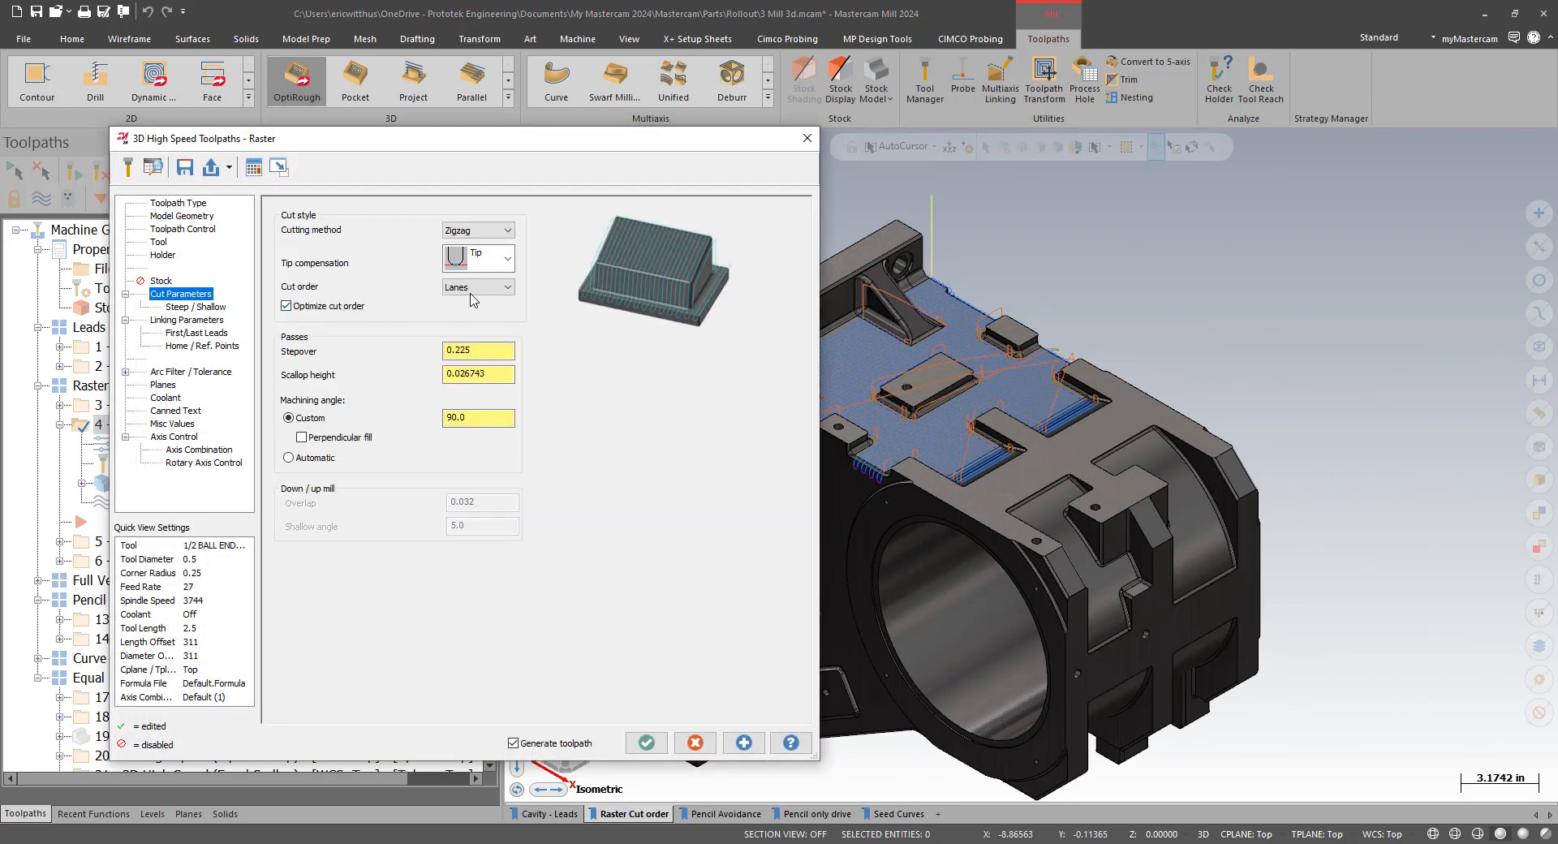
pyautogui.click(695, 743)
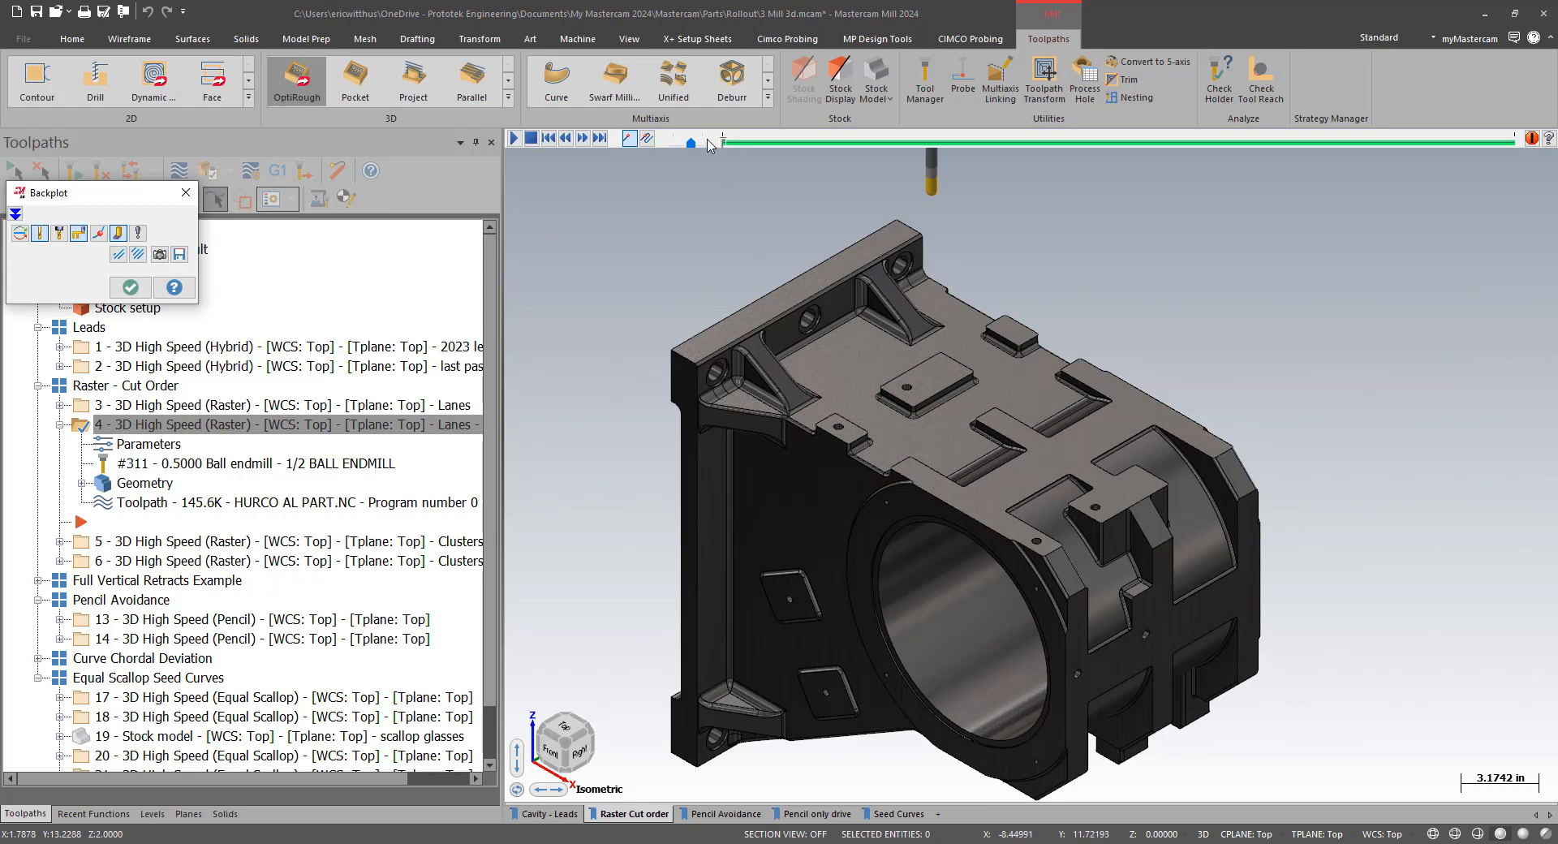
pyautogui.moveTo(725, 146); pyautogui.dragTo(1120, 193)
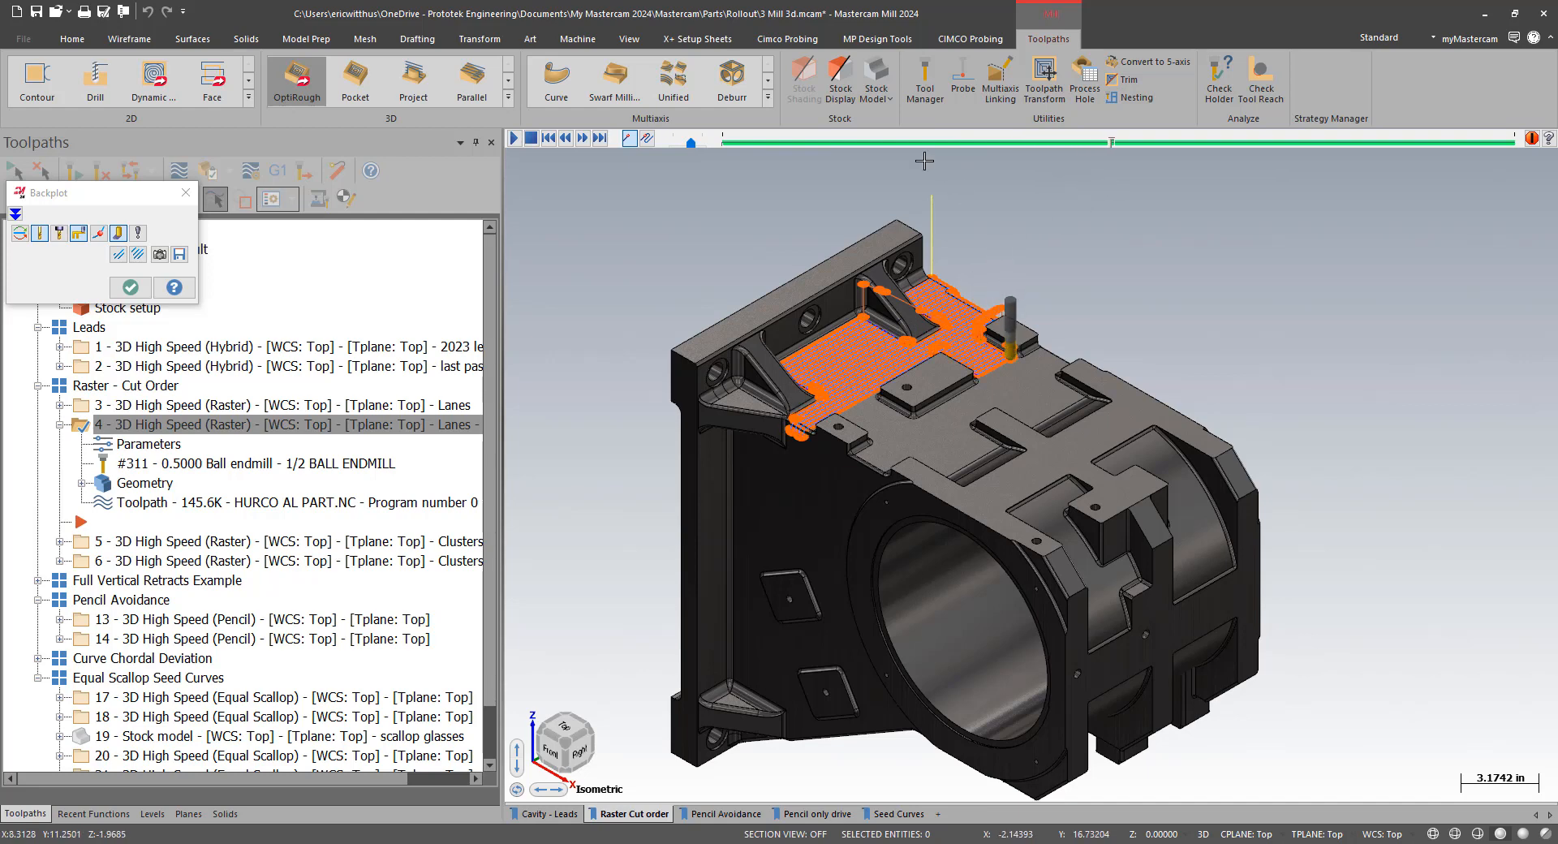
pyautogui.click(130, 287)
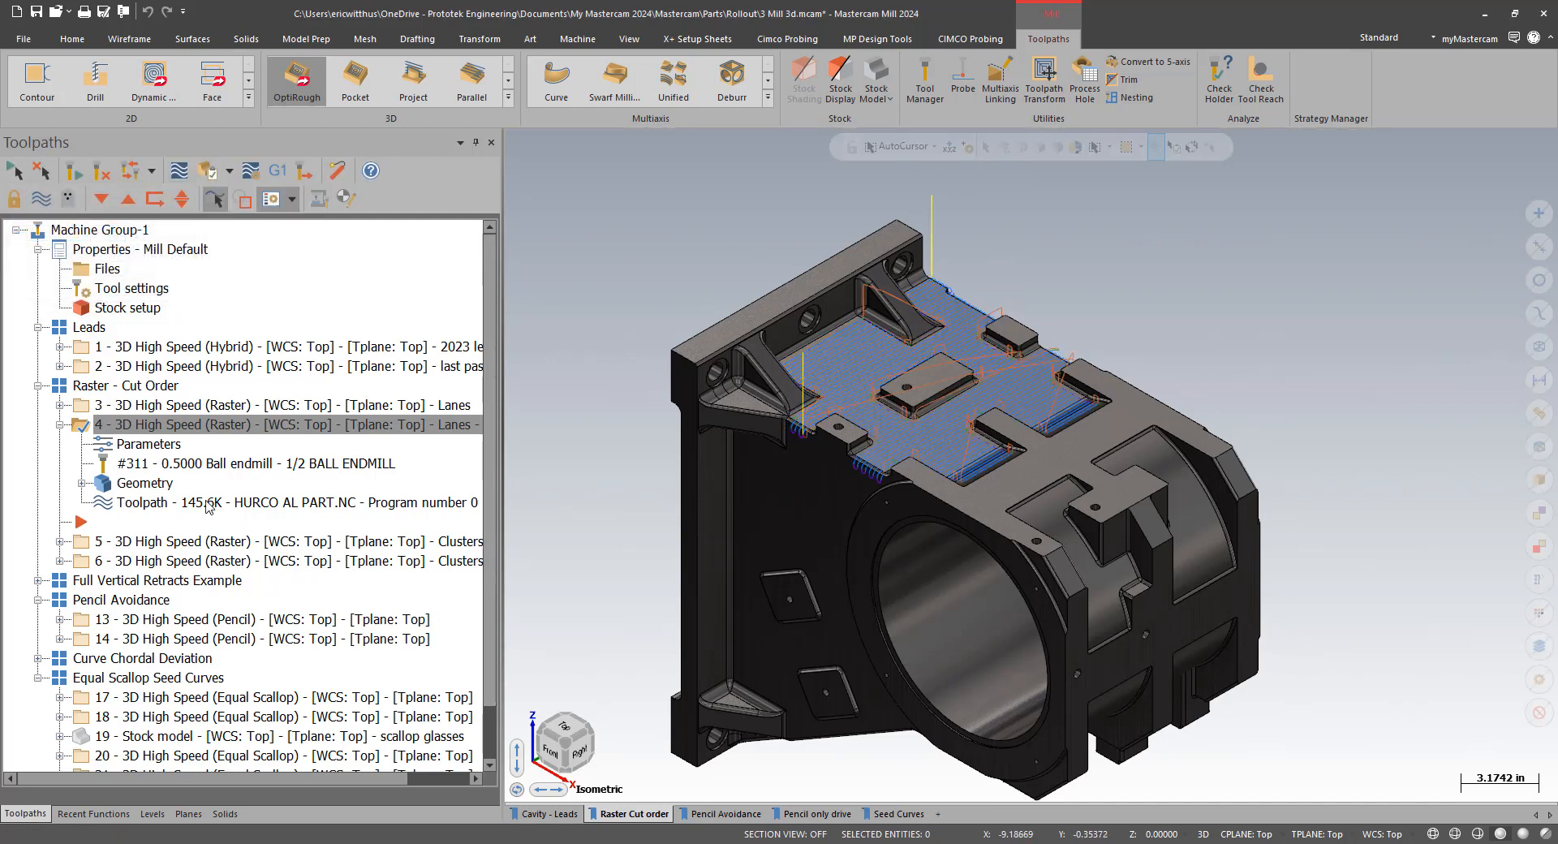
# - Review the cut order settings of raster operation 5 (Clusters), closing its parameters without changes
pyautogui.click(96, 540)
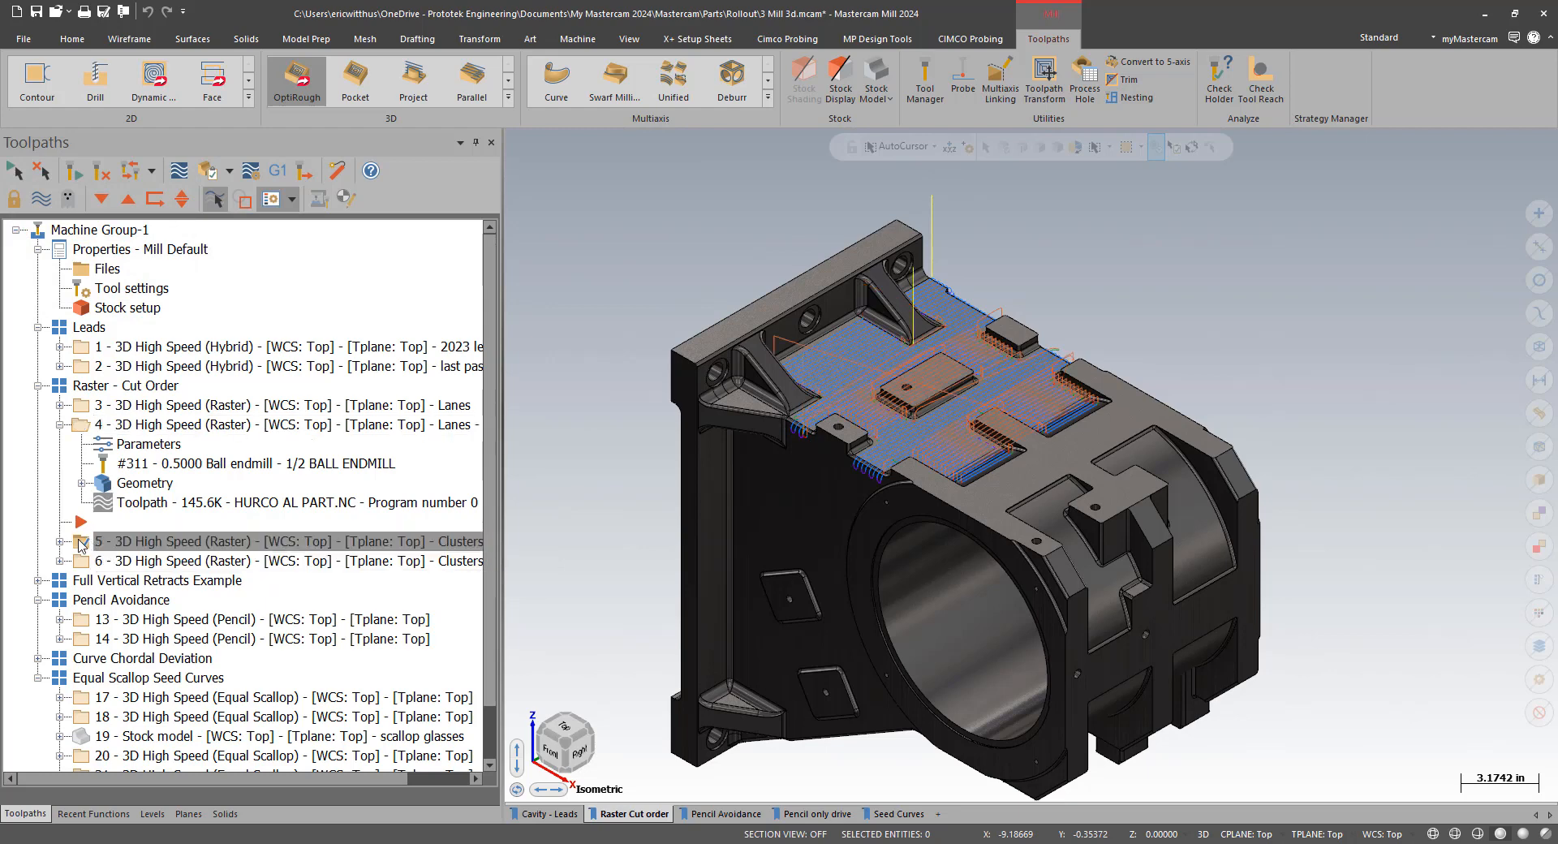
pyautogui.click(59, 541)
pyautogui.doubleClick(132, 562)
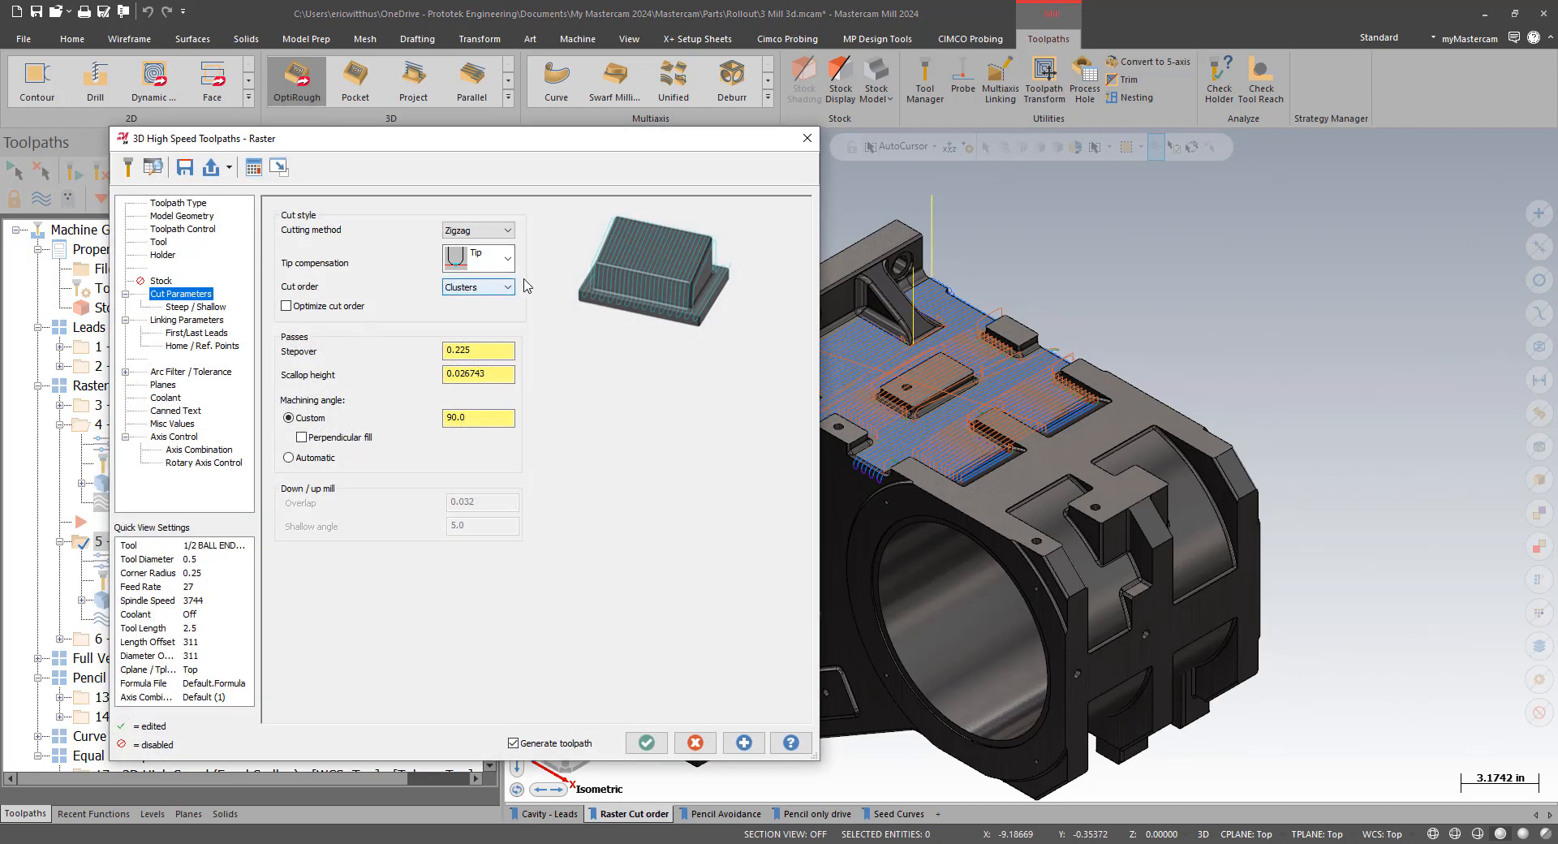
pyautogui.click(689, 742)
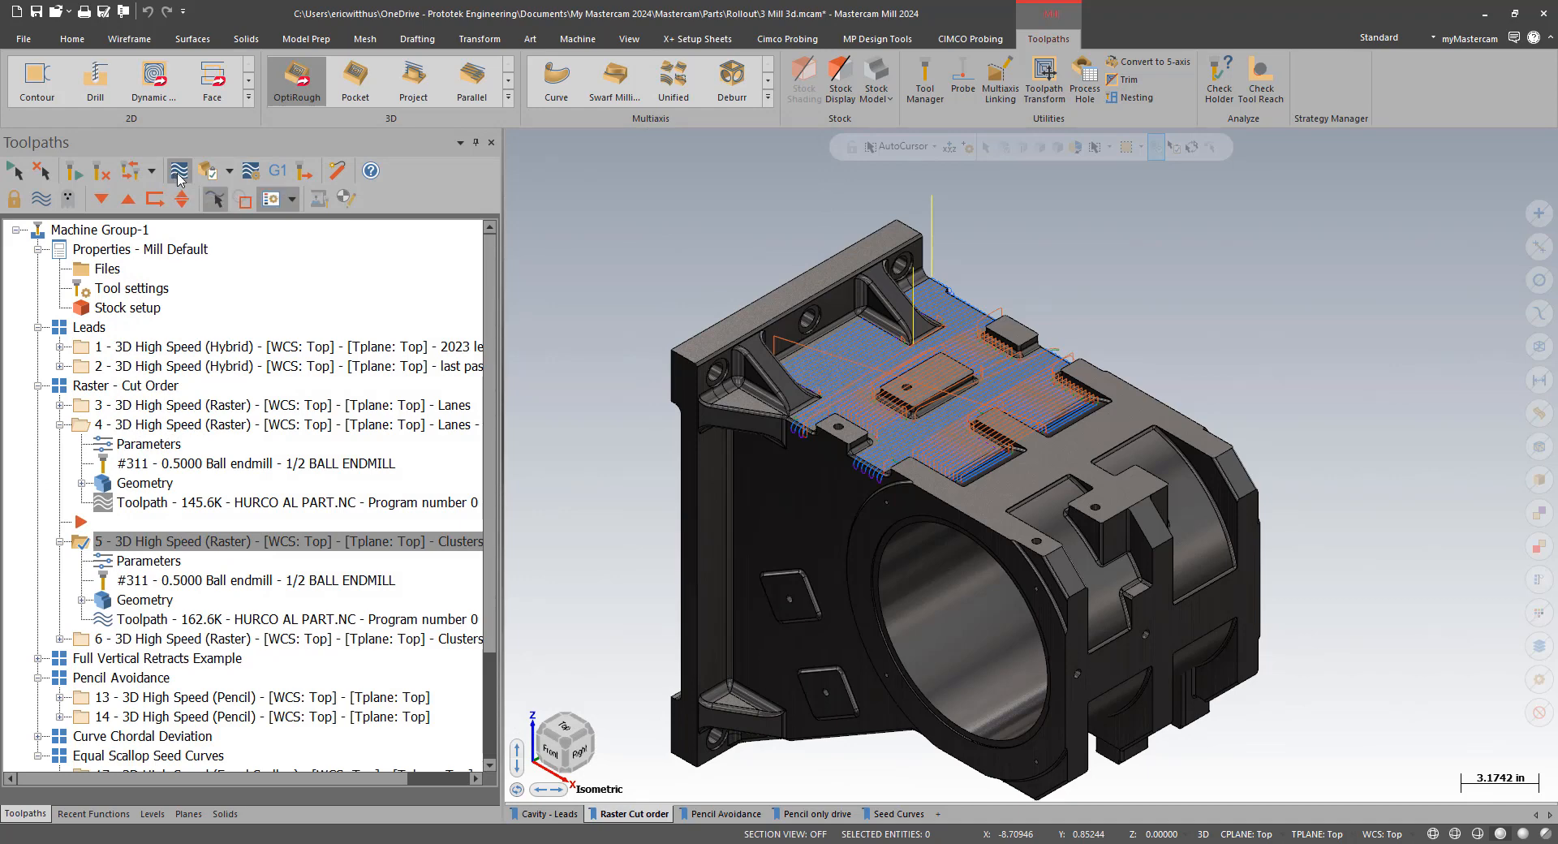
# - Backplot raster operation 5 (Clusters) through about half of its toolpath and close the backplot
pyautogui.click(180, 171)
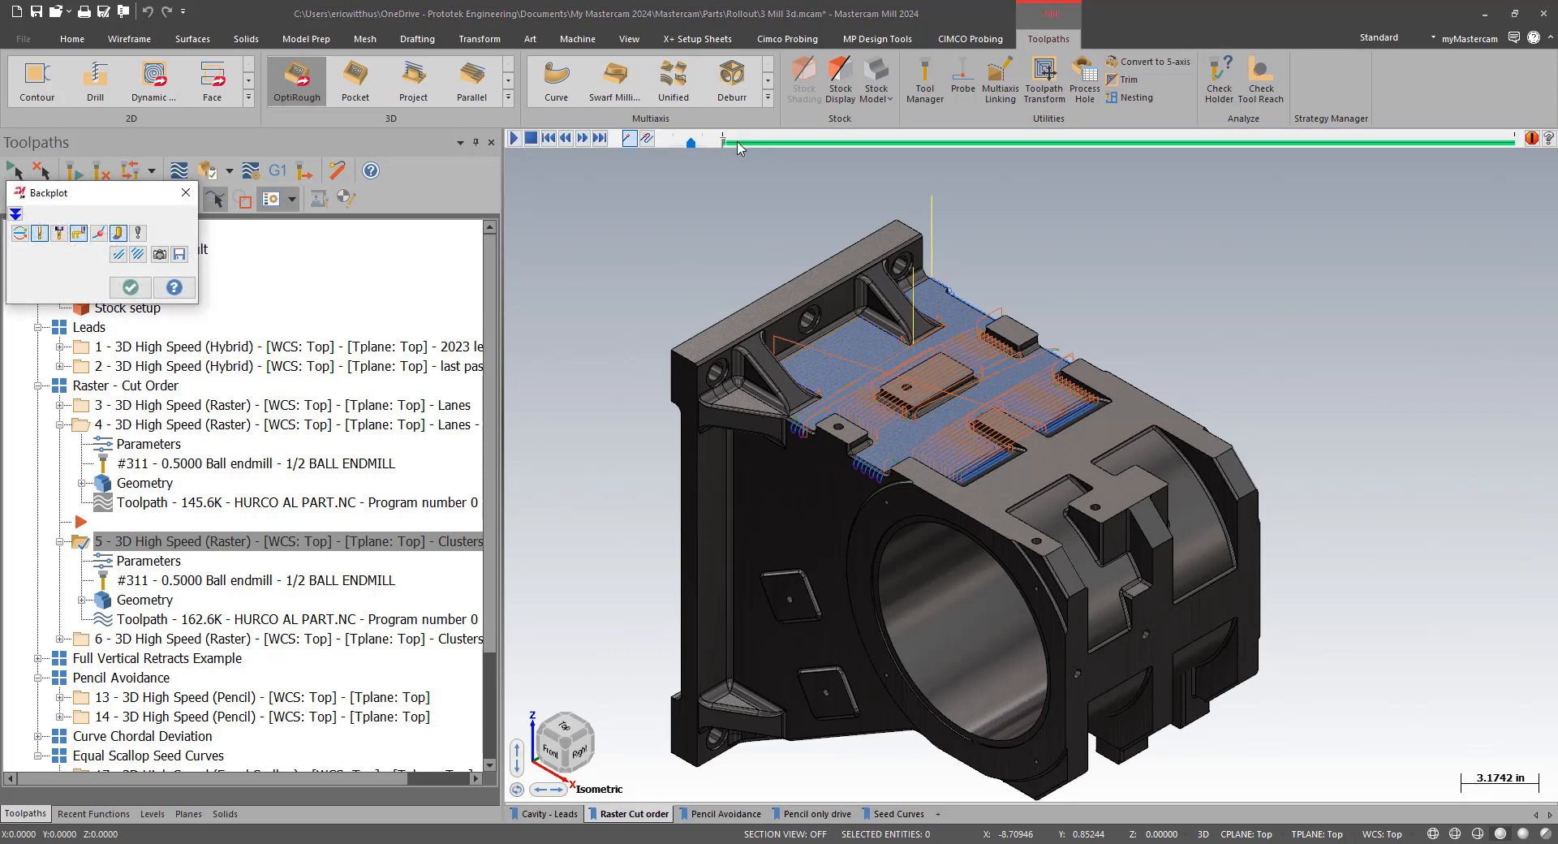
pyautogui.moveTo(722, 144); pyautogui.dragTo(763, 138)
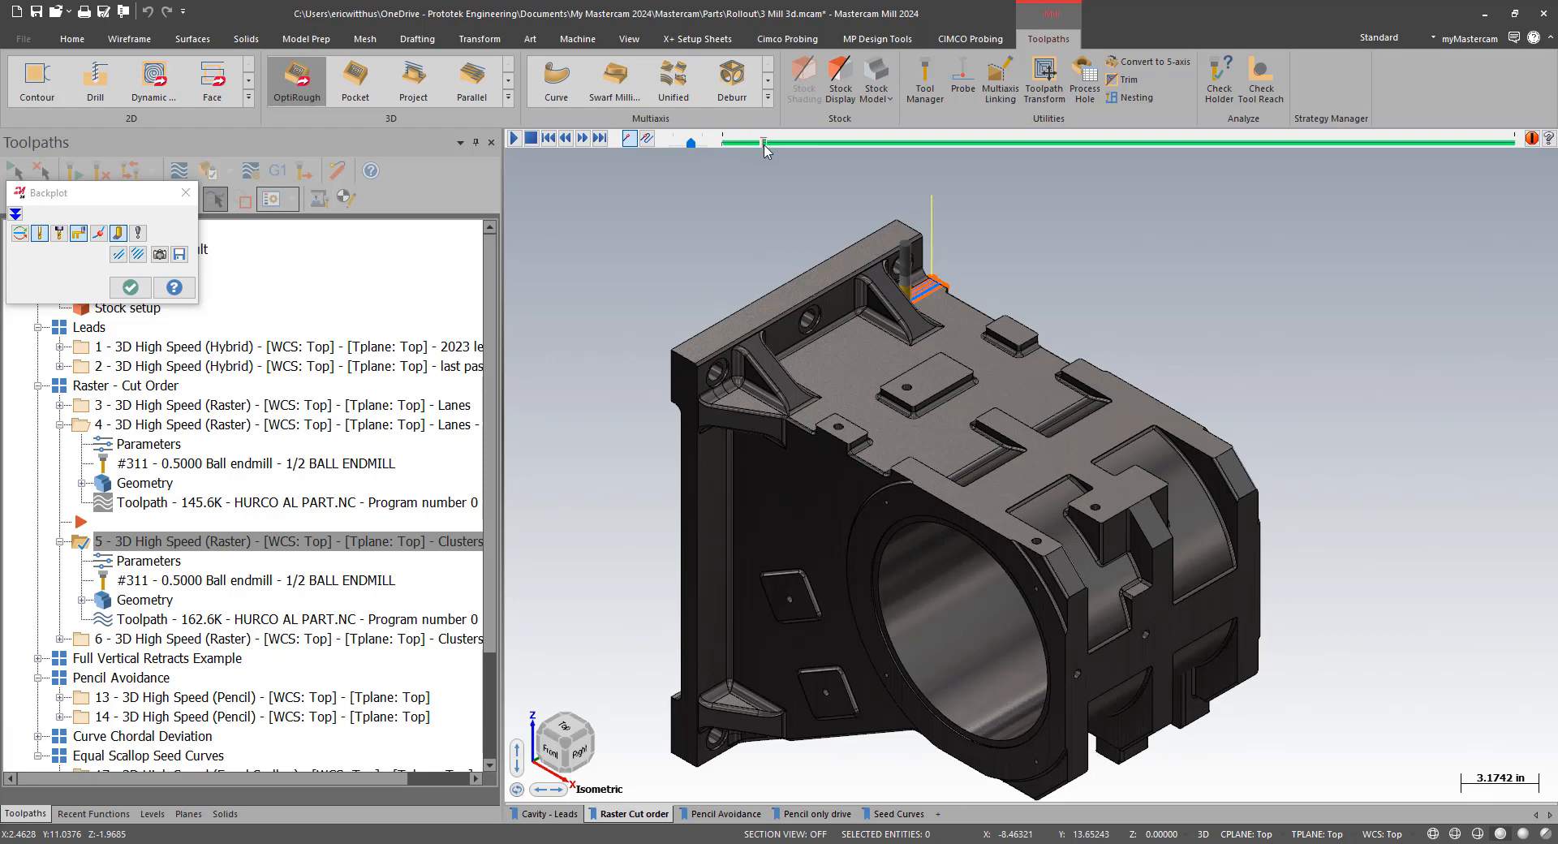
pyautogui.moveTo(762, 144)
pyautogui.mouseDown()
pyautogui.moveTo(880, 123)
pyautogui.moveTo(1135, 142)
pyautogui.mouseUp()
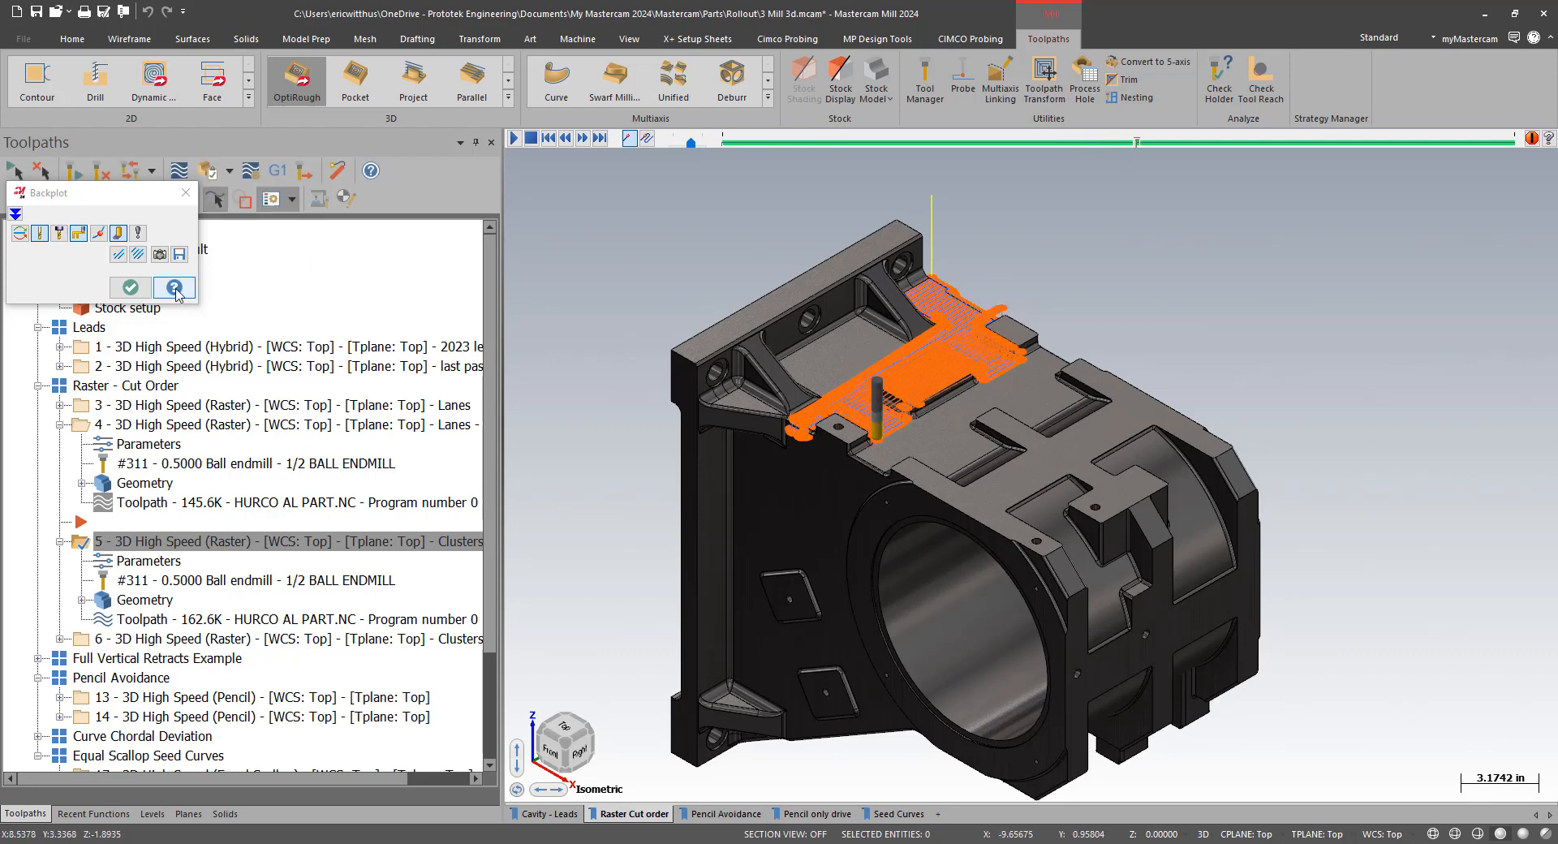
pyautogui.click(130, 286)
# - Review the cut order and optimization settings in the cut parameters of raster operation 6 (Clusters)
pyautogui.click(119, 641)
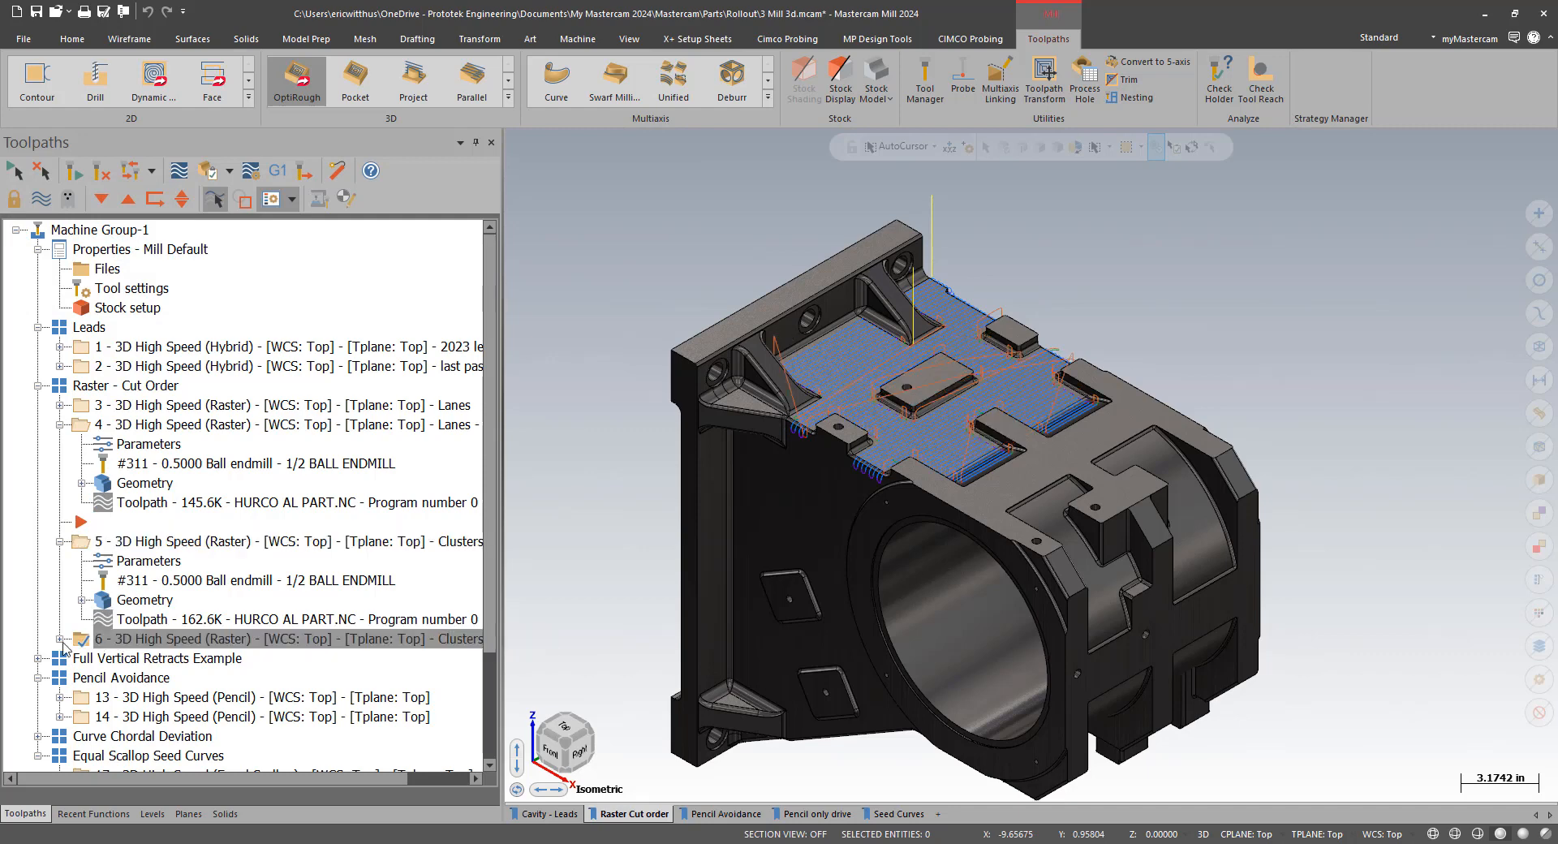
pyautogui.click(60, 639)
pyautogui.click(122, 658)
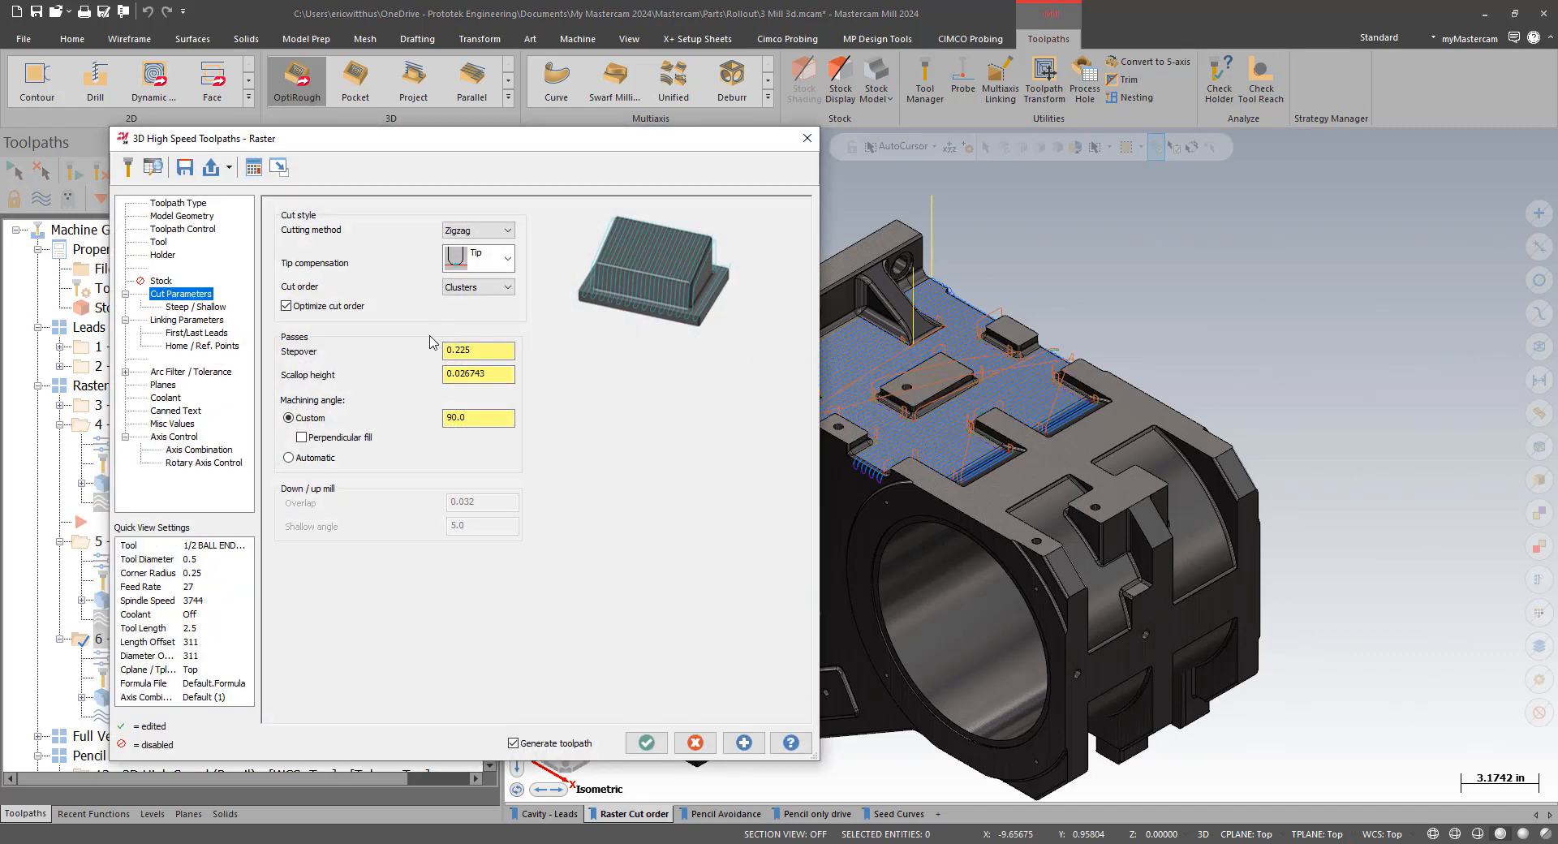
pyautogui.click(646, 743)
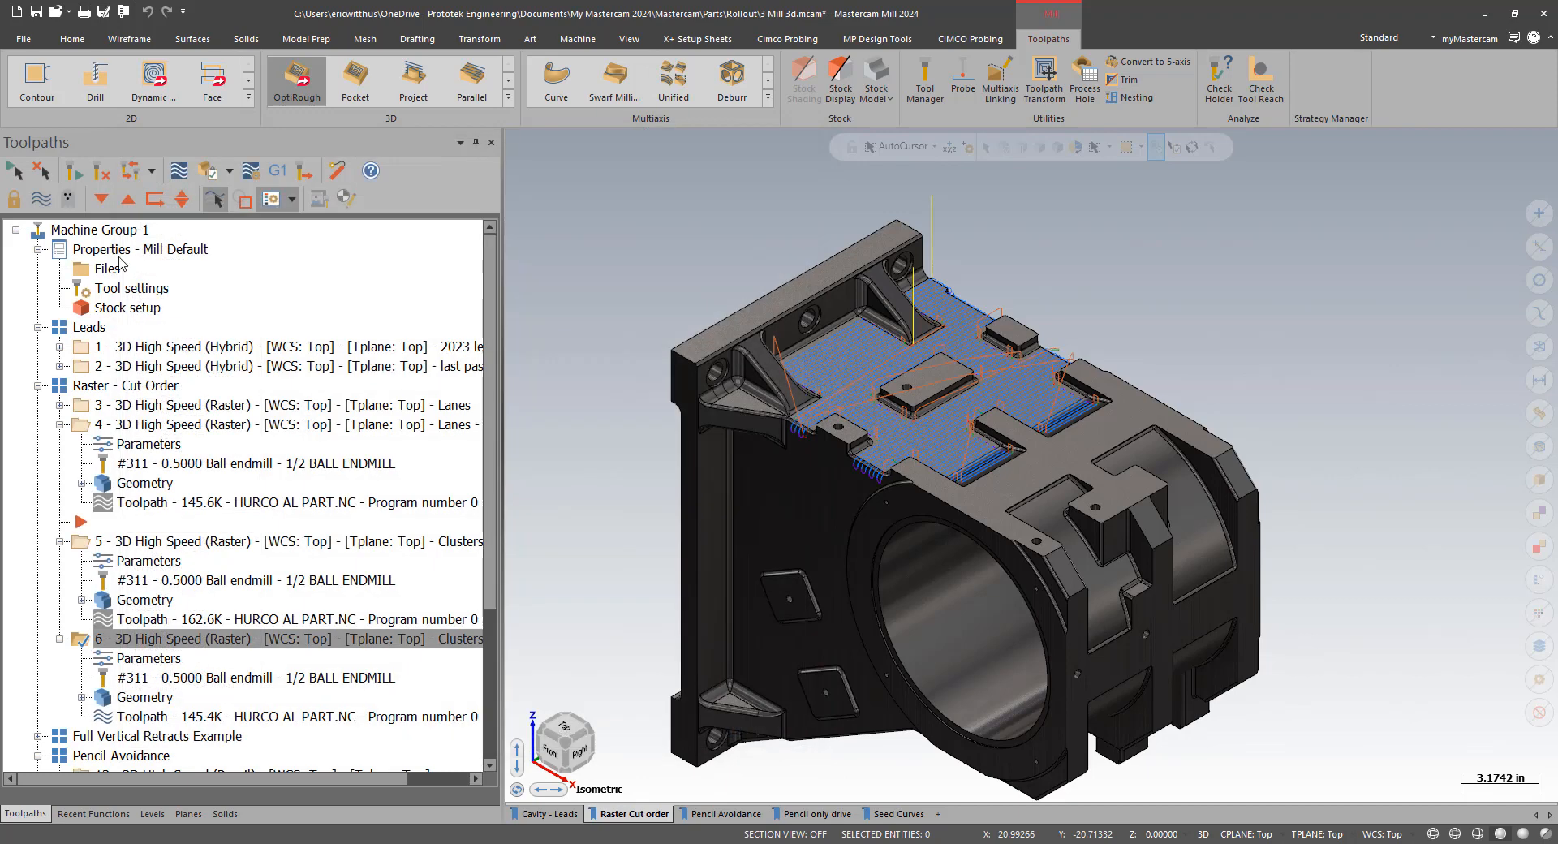
# - Backplot raster operation 6 through to the end of its toolpath and close the backplot
pyautogui.click(179, 171)
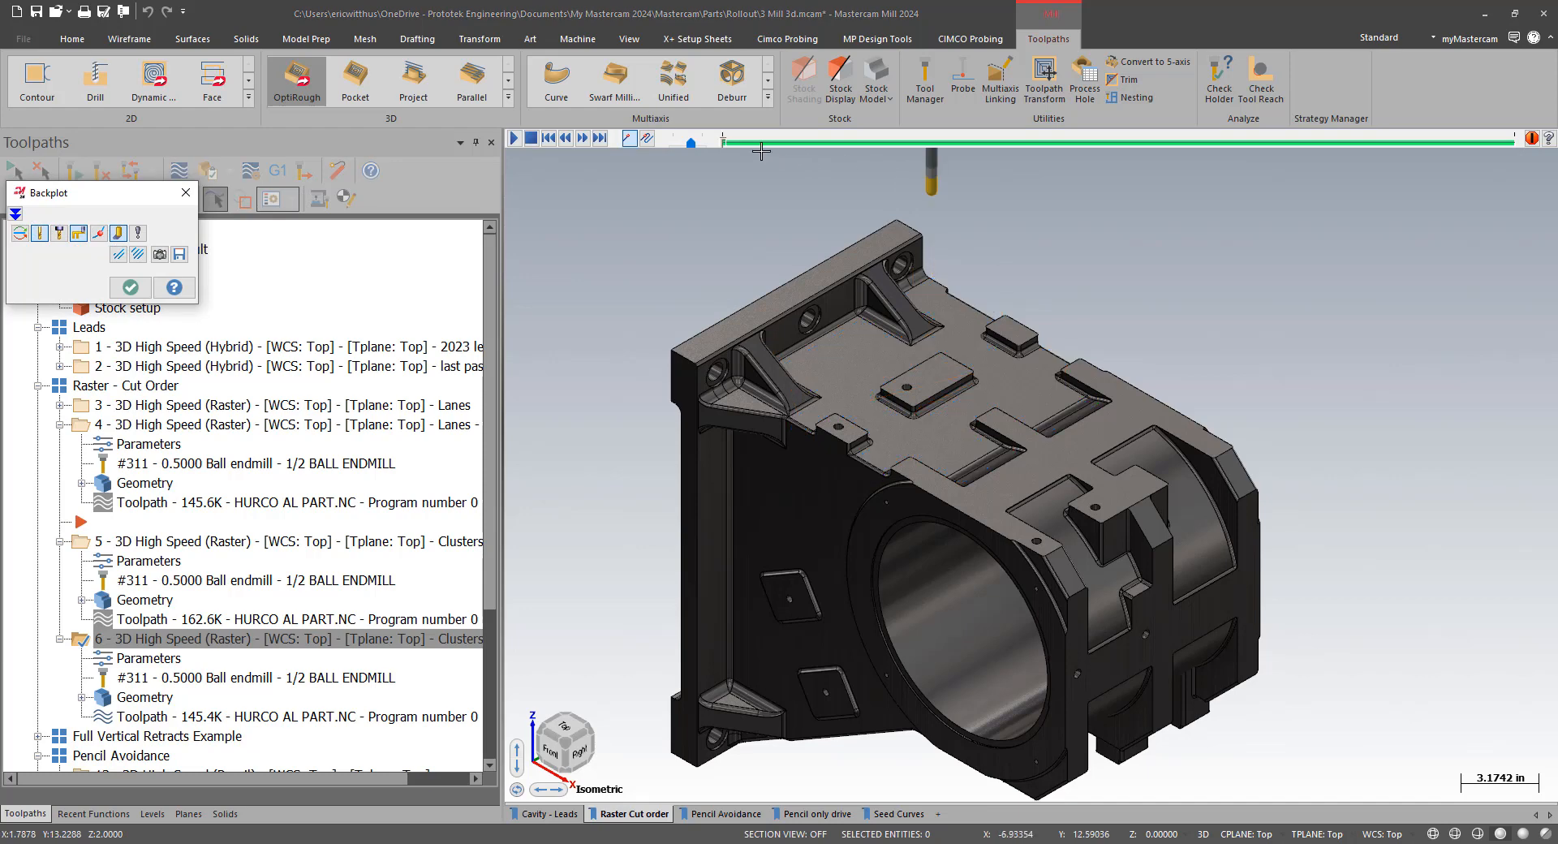
pyautogui.moveTo(728, 146)
pyautogui.mouseDown()
pyautogui.moveTo(1014, 177)
pyautogui.moveTo(1541, 357)
pyautogui.mouseUp()
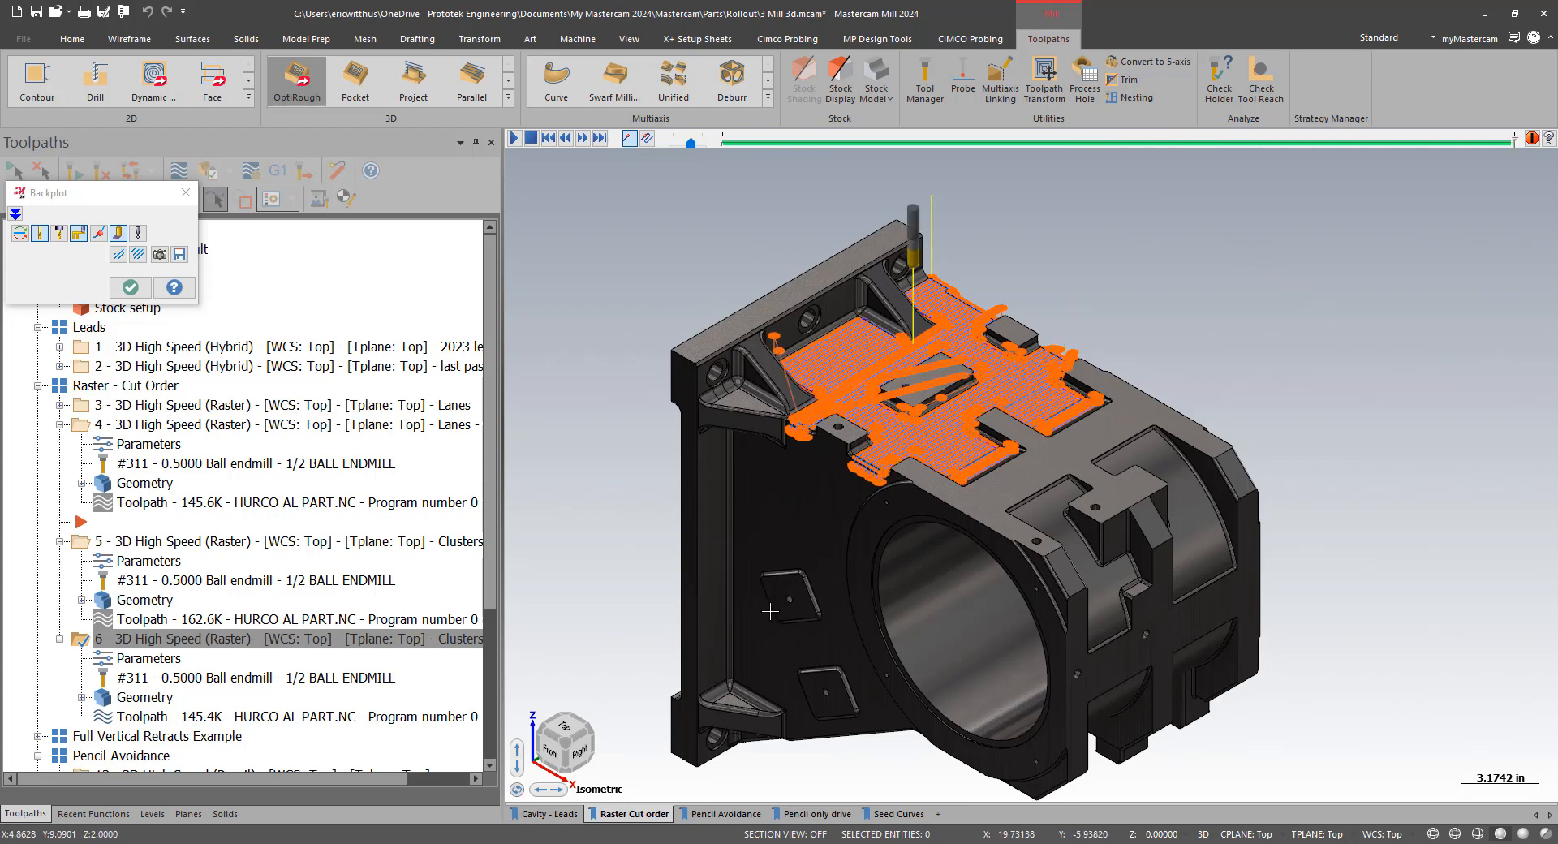
pyautogui.click(148, 287)
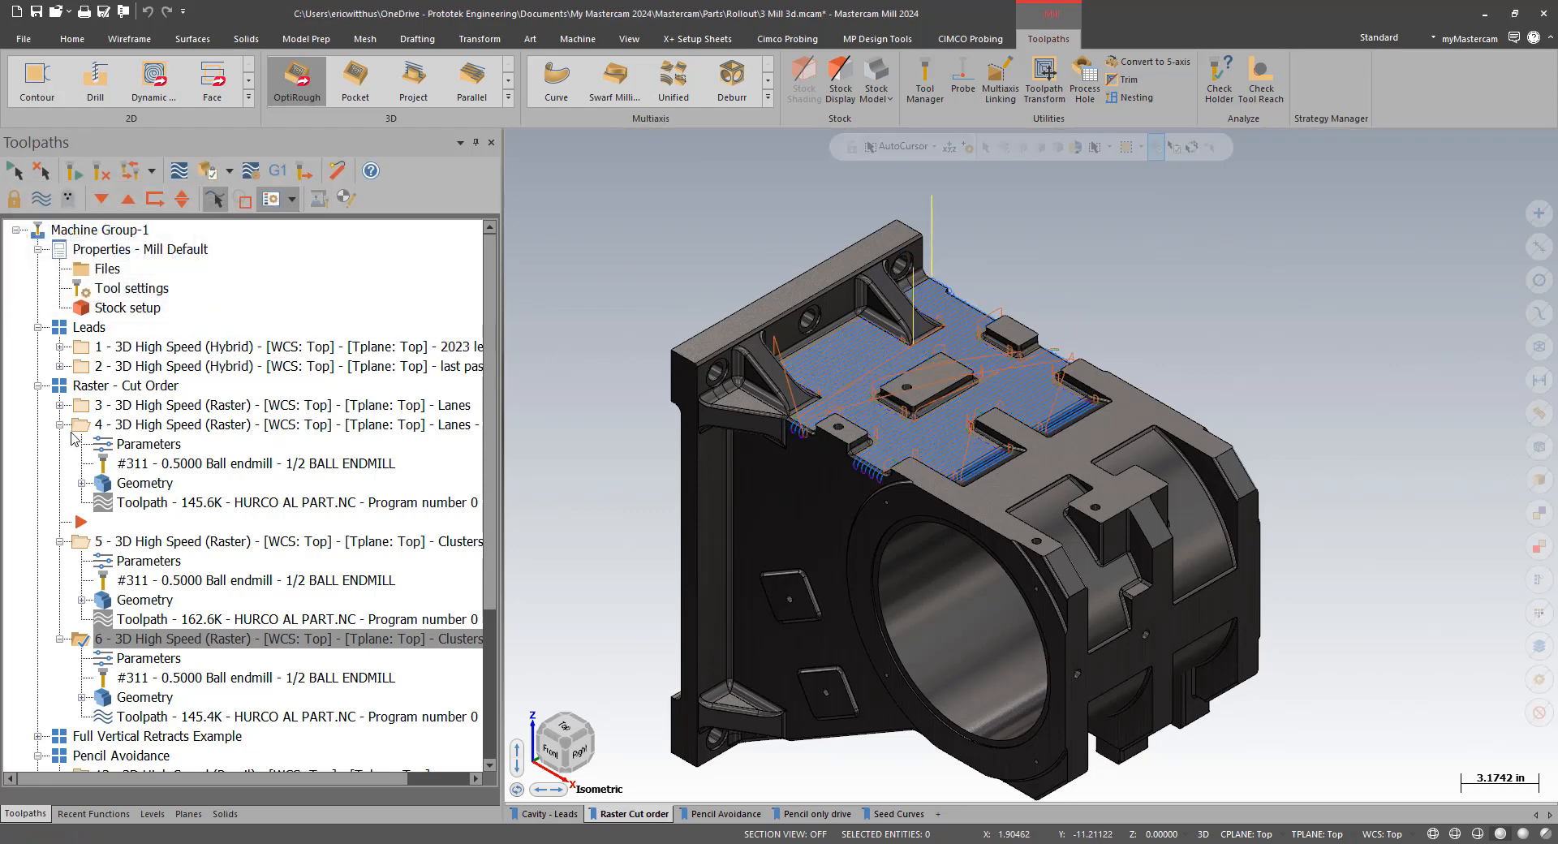
# - Collapse the expanded details of raster operations 4, 5 and 6 in the operations tree
pyautogui.click(60, 424)
pyautogui.click(60, 464)
pyautogui.click(61, 483)
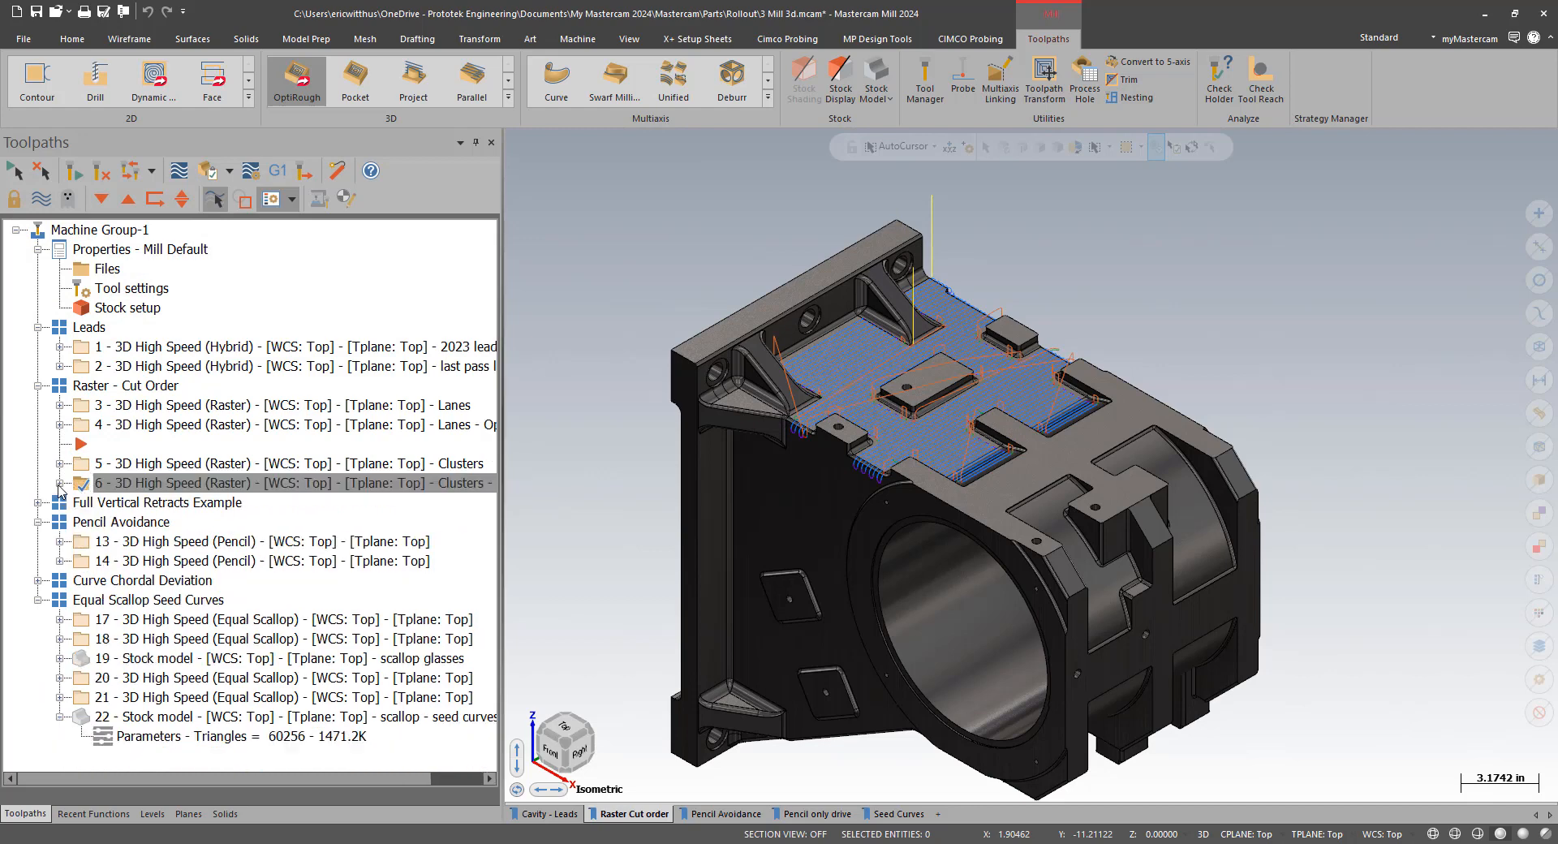
# - Compare the displayed toolpaths of raster operations 5 and 6 (Clusters) on the part
pyautogui.click(138, 464)
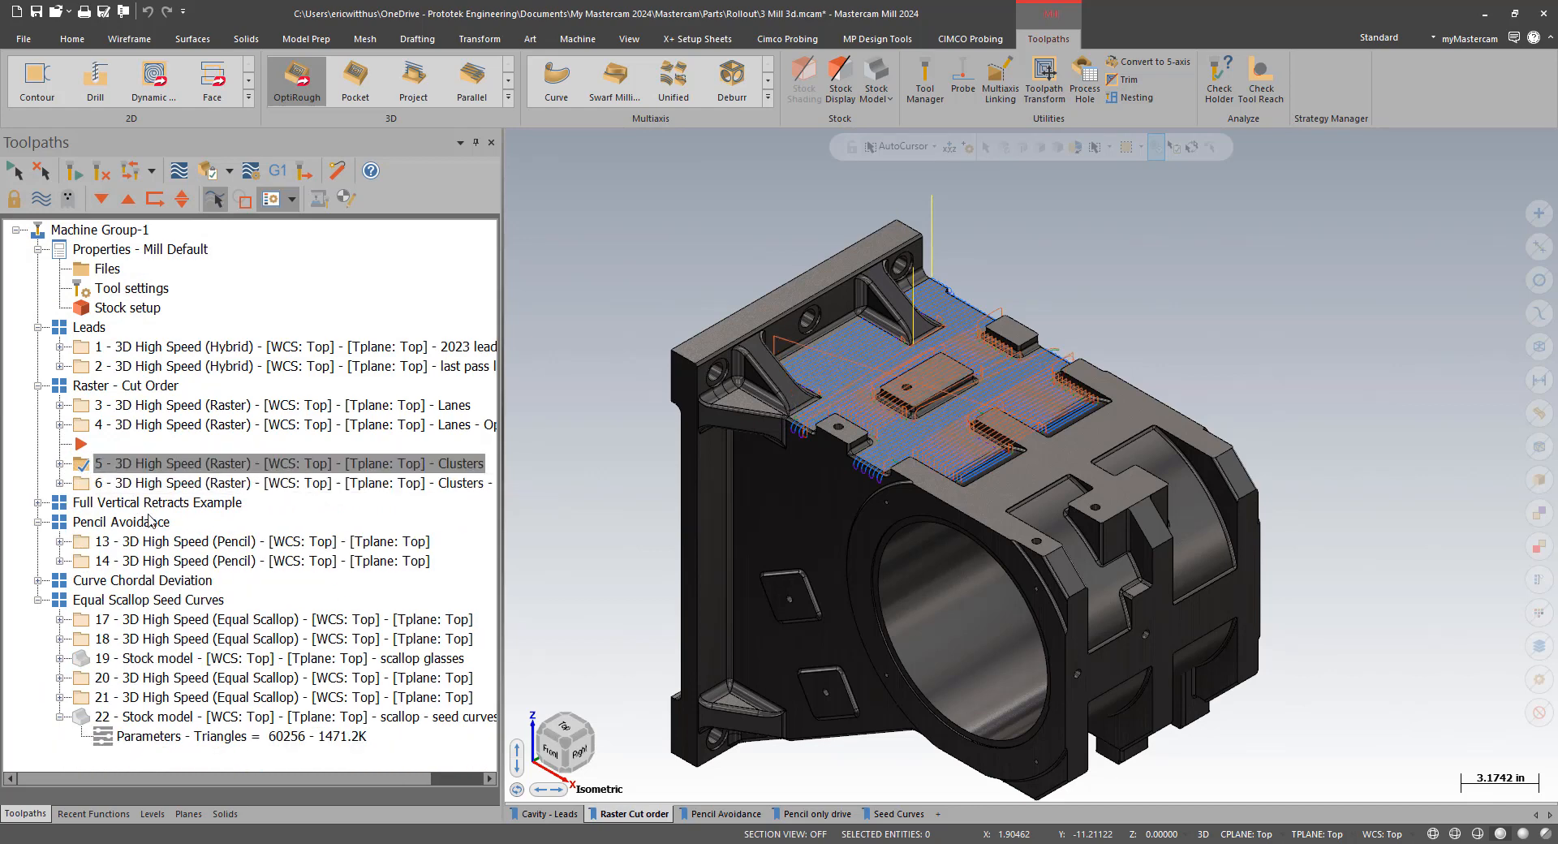
pyautogui.click(142, 484)
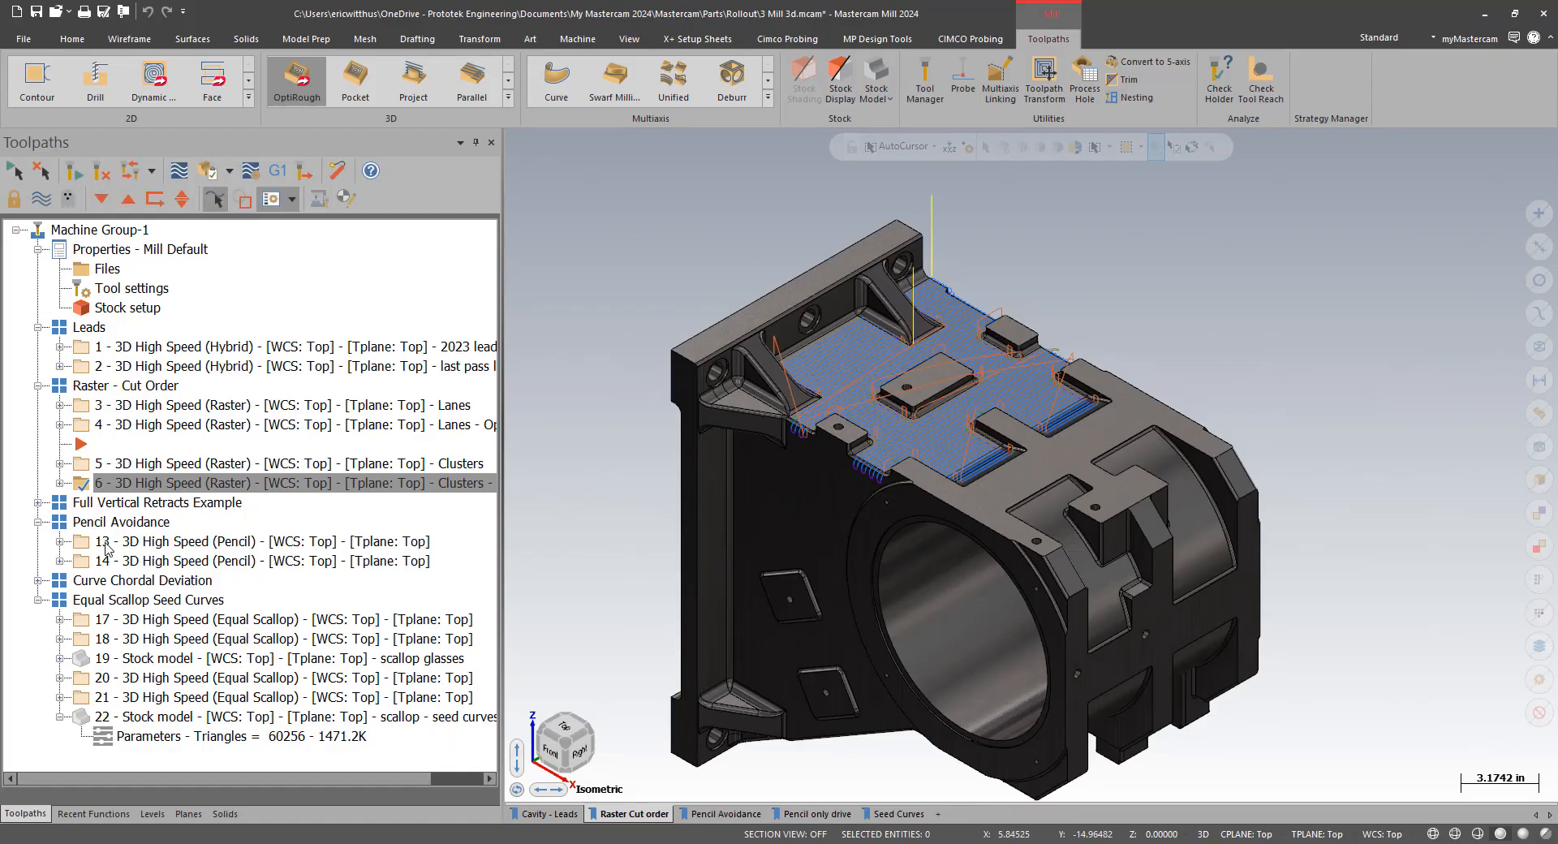
# - Expand the Full Vertical Retracts Example group and open the linking parameters of operation 10 (Dynamic OptiRest)
pyautogui.click(37, 503)
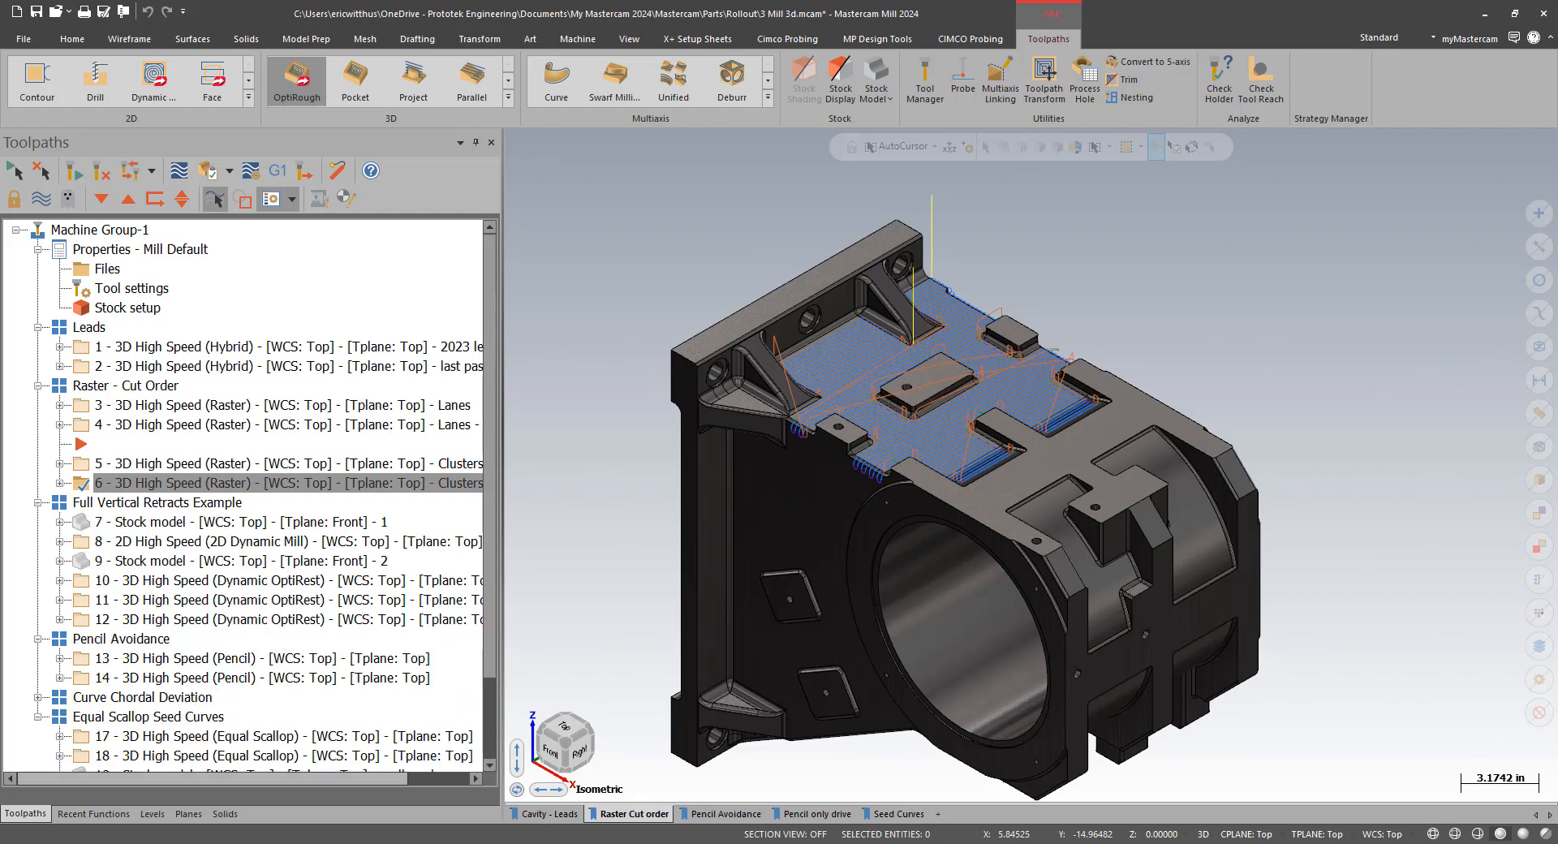
pyautogui.click(59, 541)
pyautogui.click(128, 563)
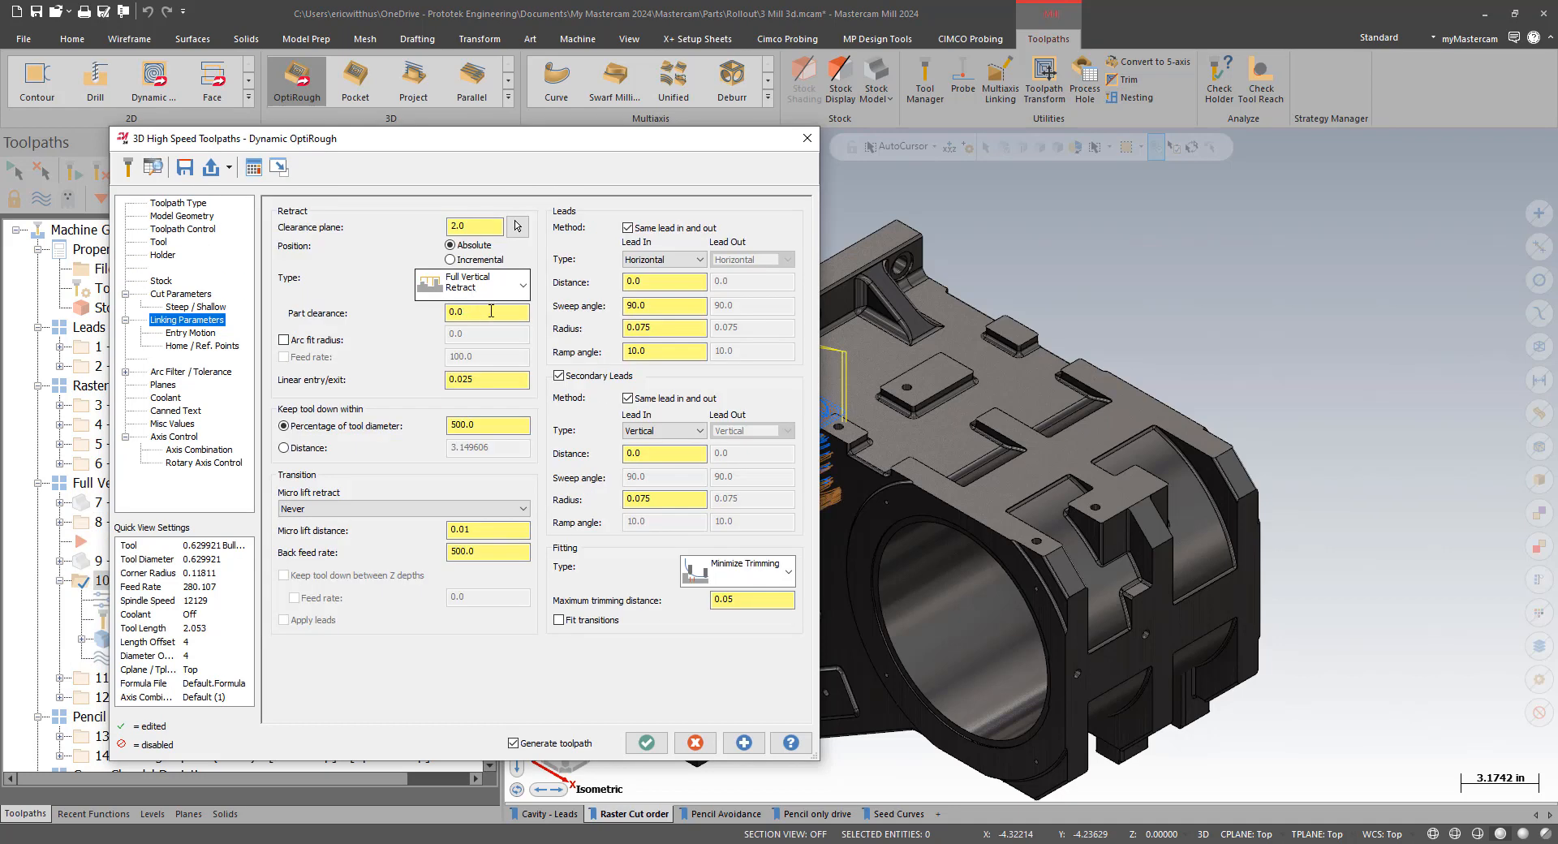
# - Try the Minimum Vertical Retract and Minimum Distance retract types for operation 10, ending on Minimum Vertical Retract
pyautogui.moveTo(491, 310); pyautogui.dragTo(415, 314)
pyautogui.click(519, 288)
pyautogui.click(511, 311)
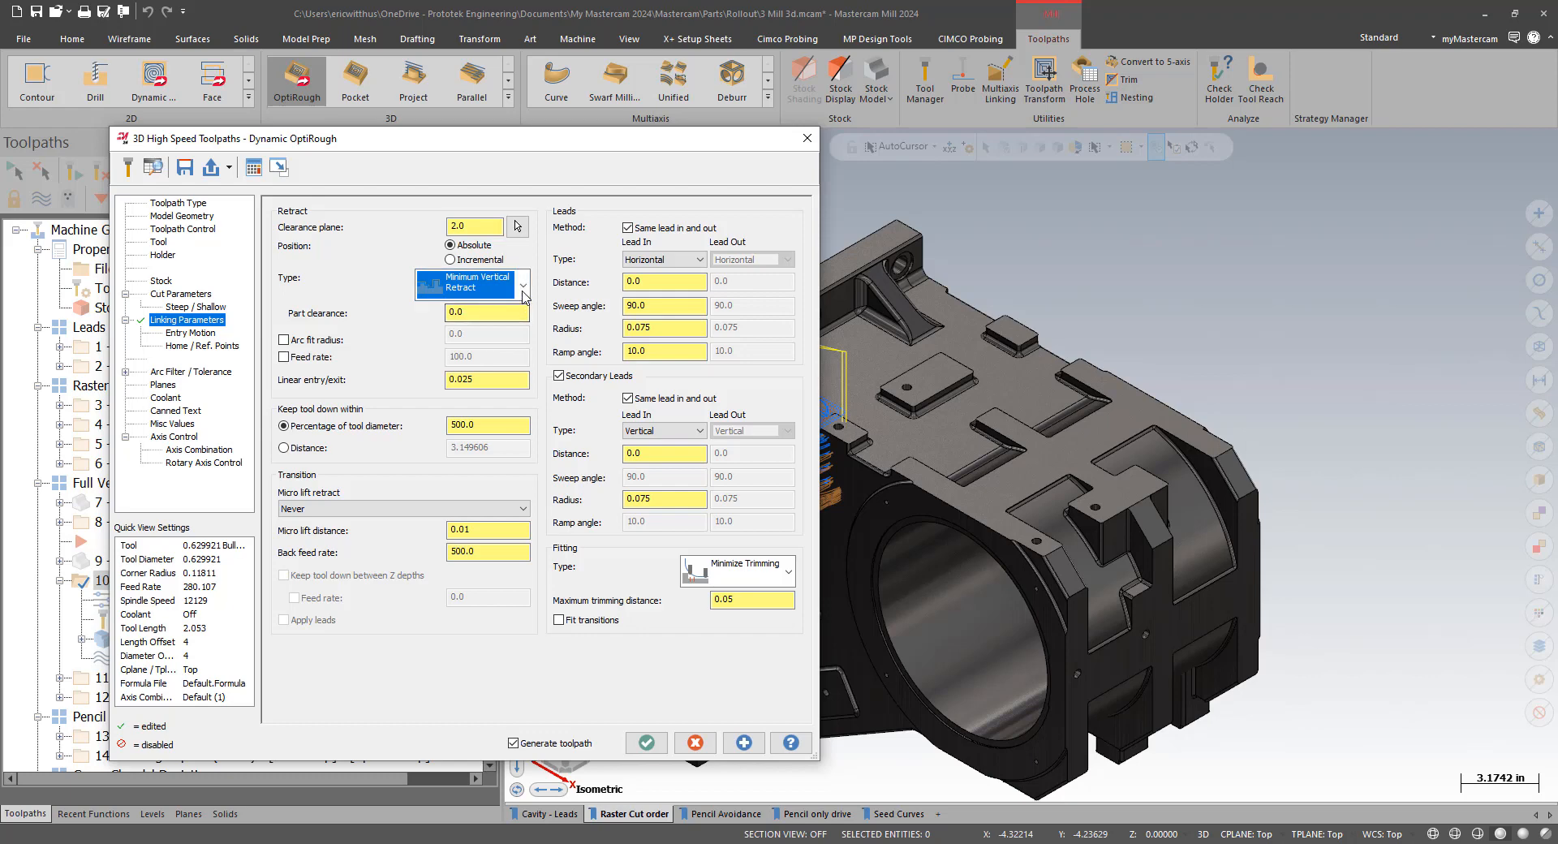
pyautogui.click(522, 288)
pyautogui.click(487, 369)
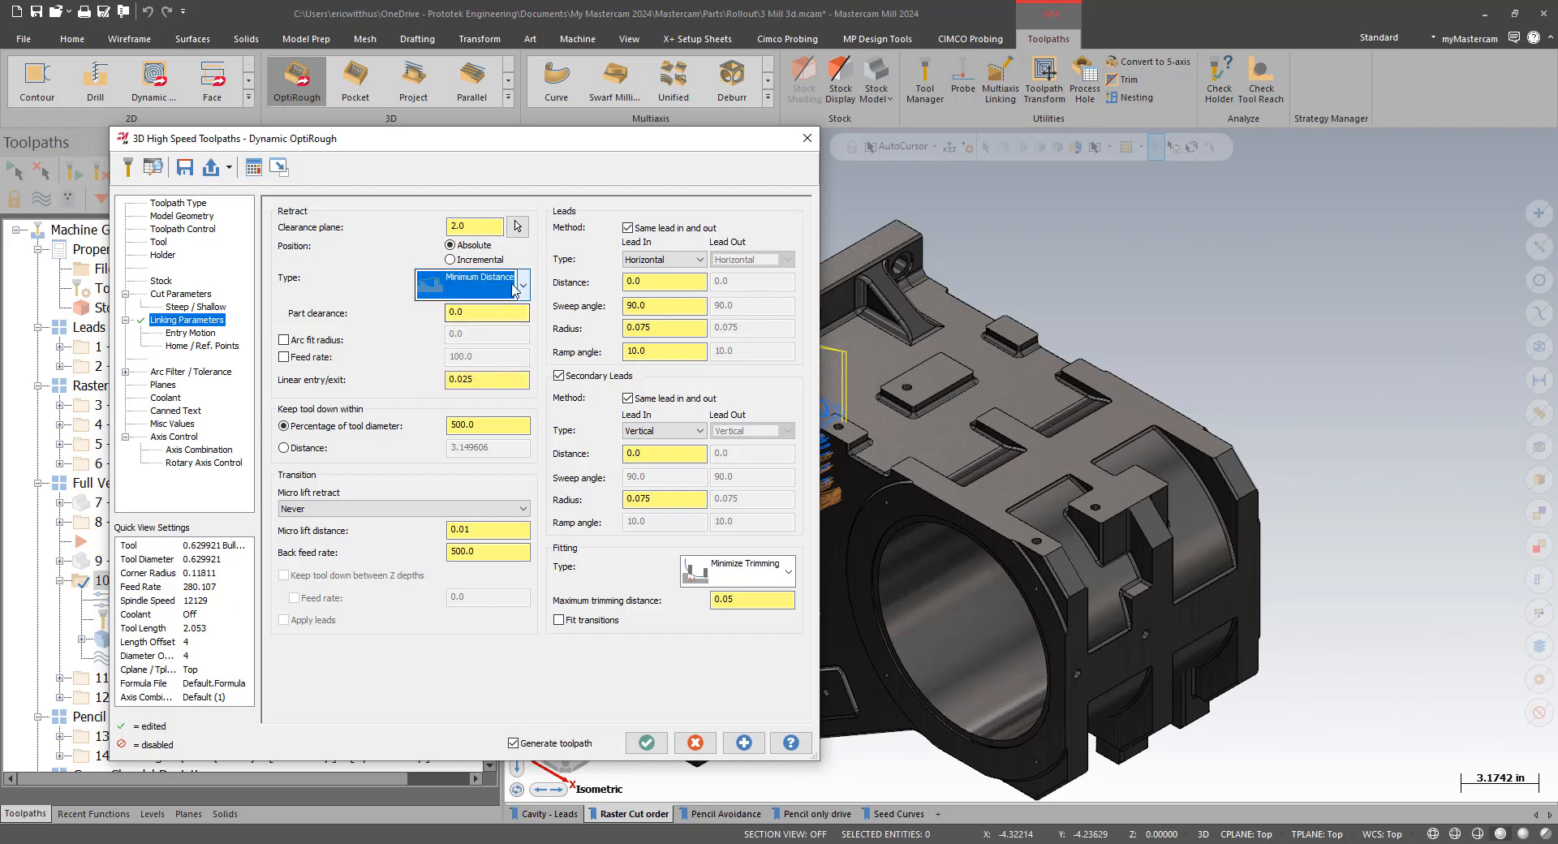
pyautogui.click(524, 287)
pyautogui.click(511, 314)
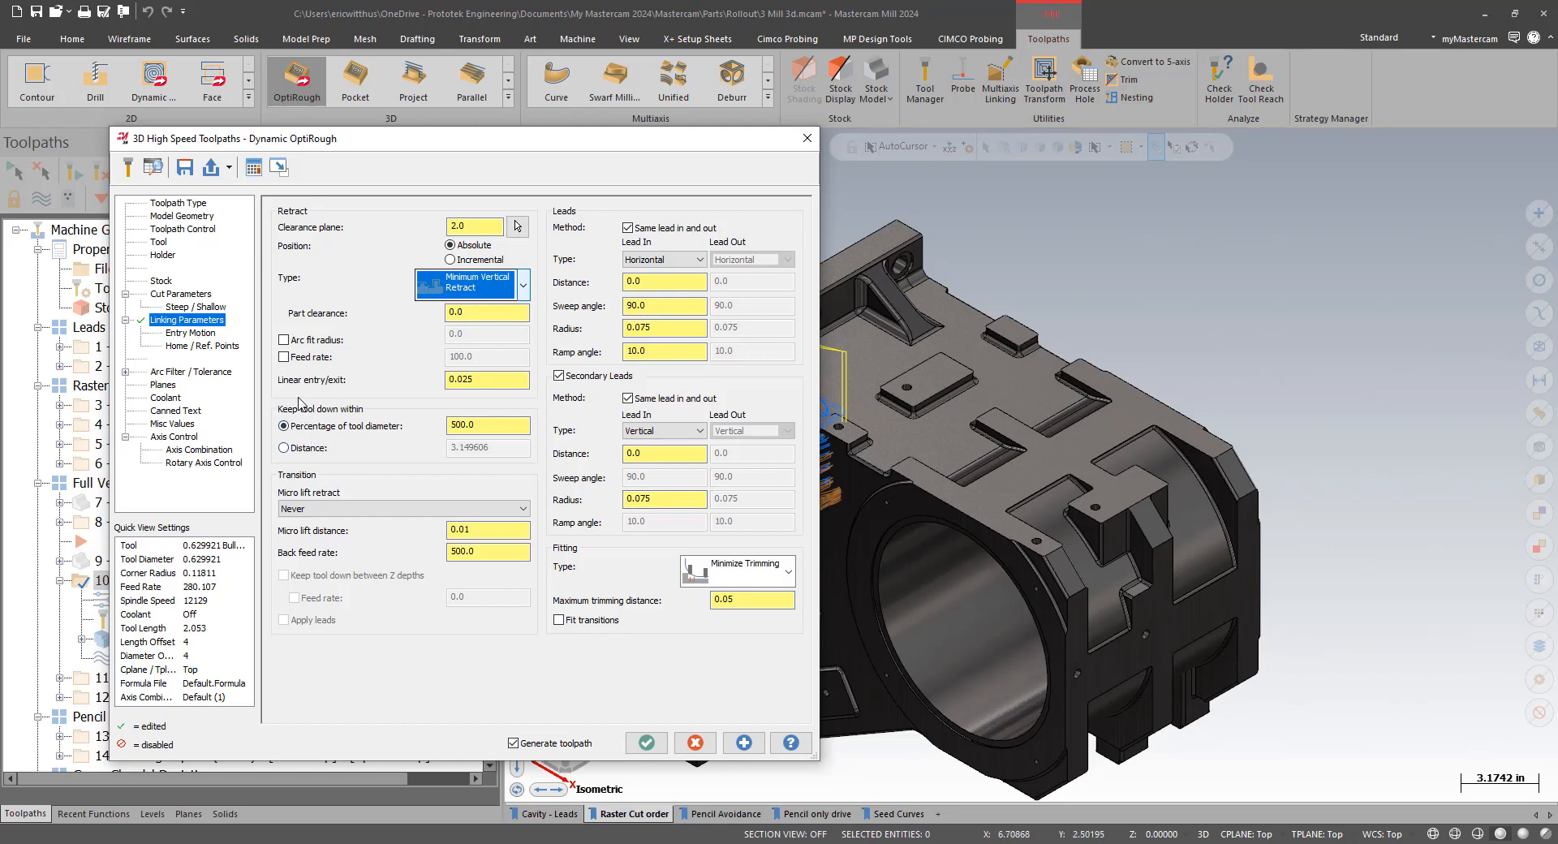
# - Enable the retract feed rate for operation 10 and set its retract type back to Full Vertical Retract
pyautogui.click(284, 357)
pyautogui.press('Tab')
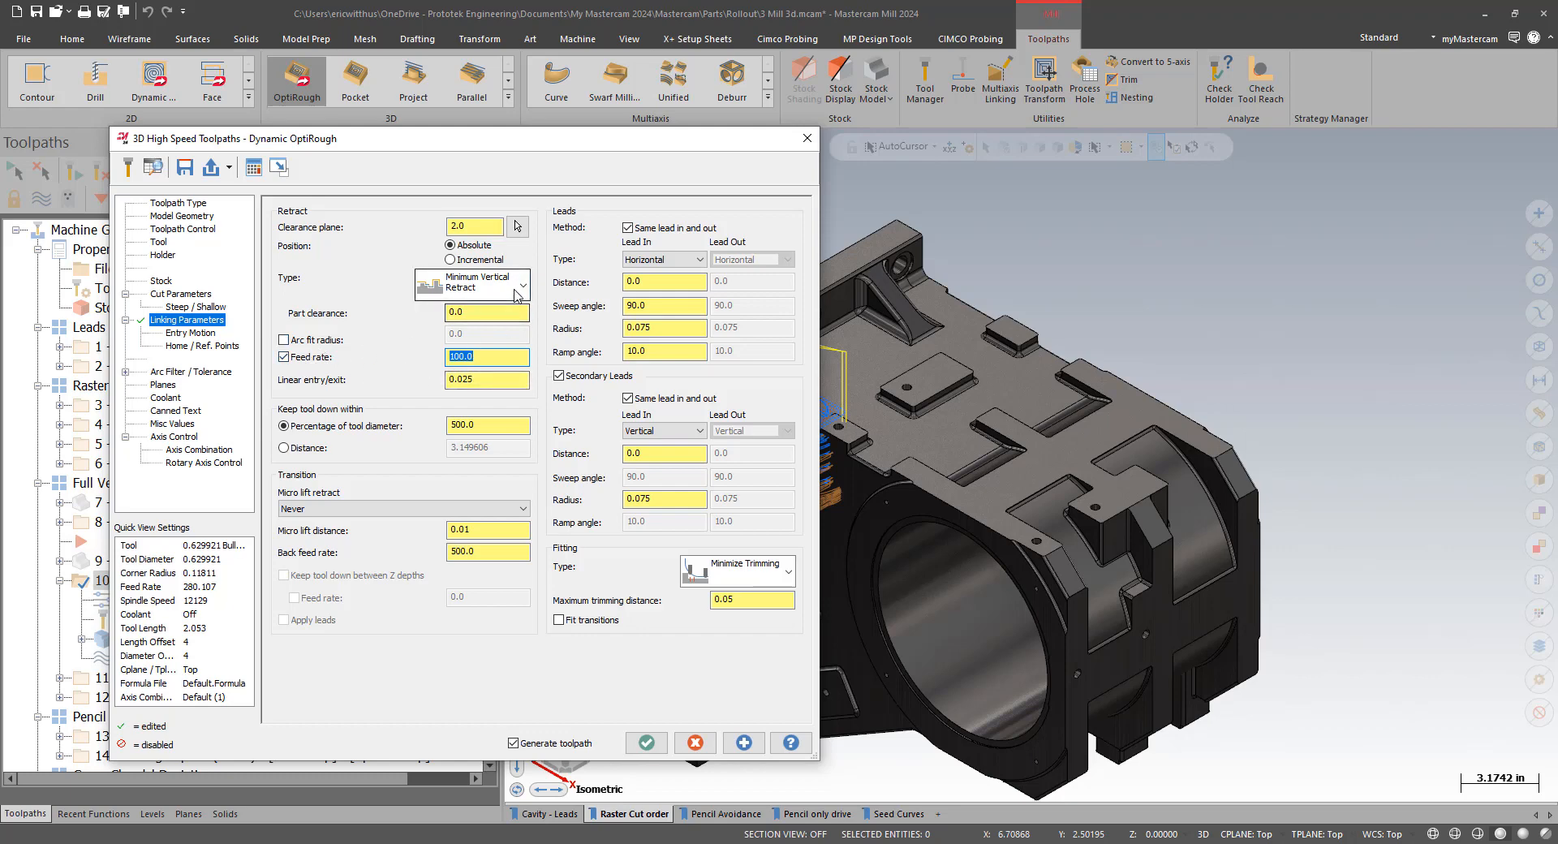
pyautogui.click(470, 312)
pyautogui.click(523, 286)
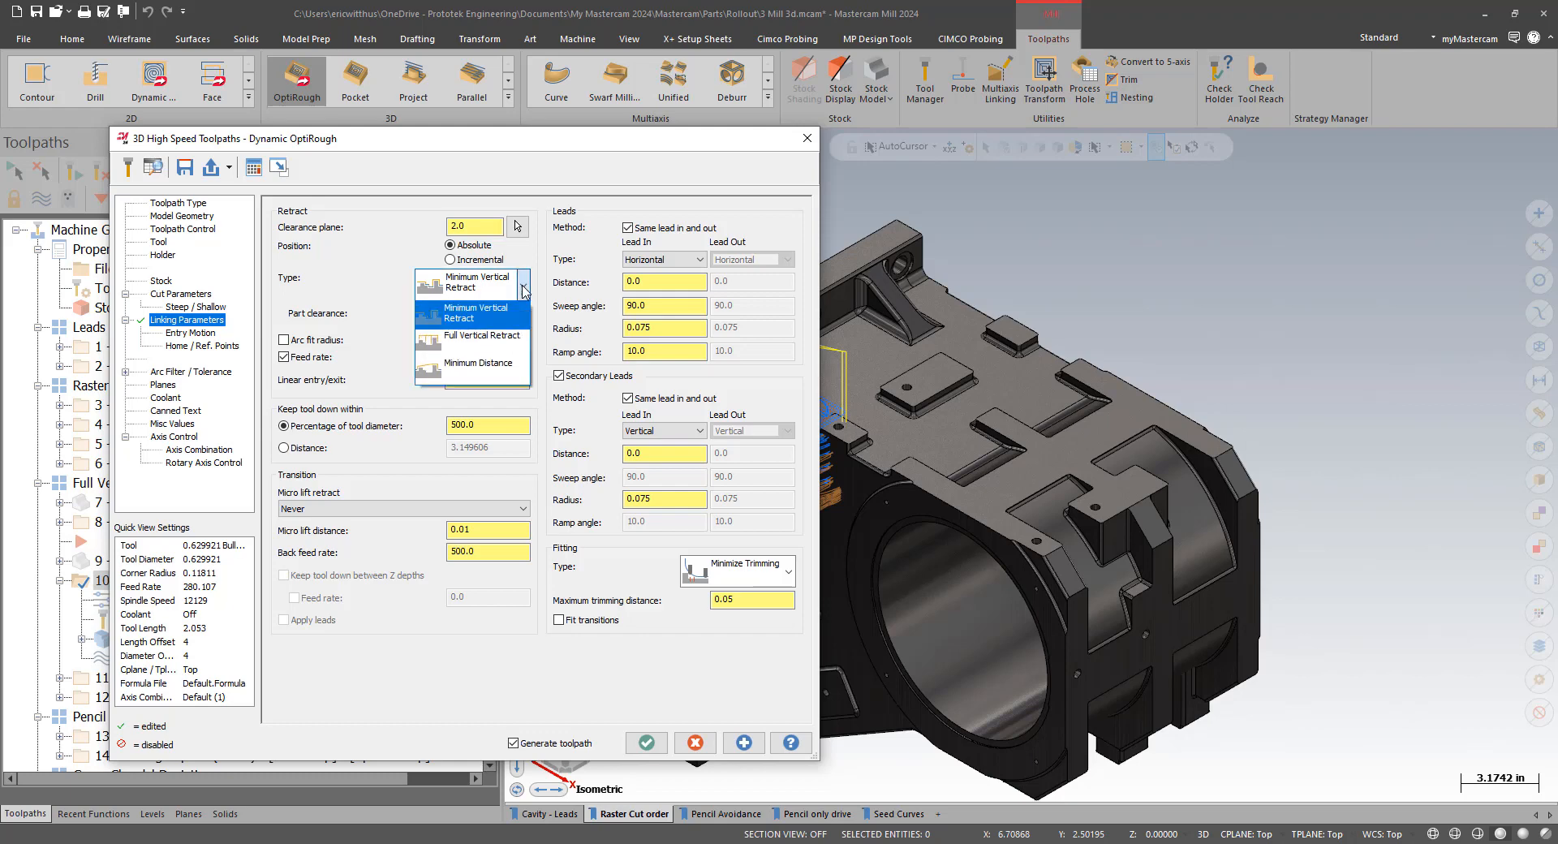
pyautogui.click(523, 333)
pyautogui.press('Tab')
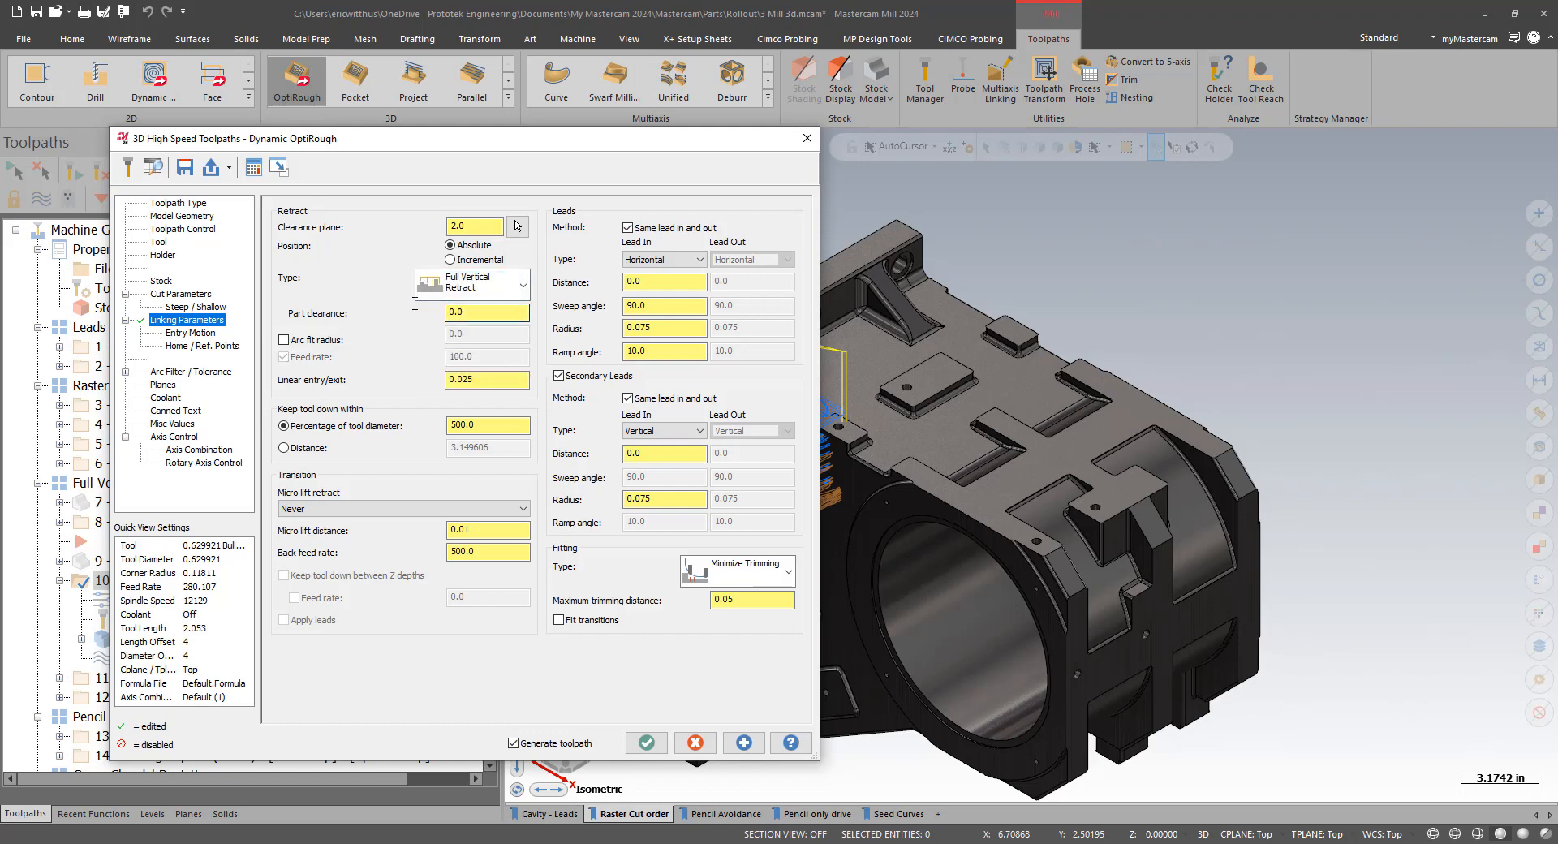